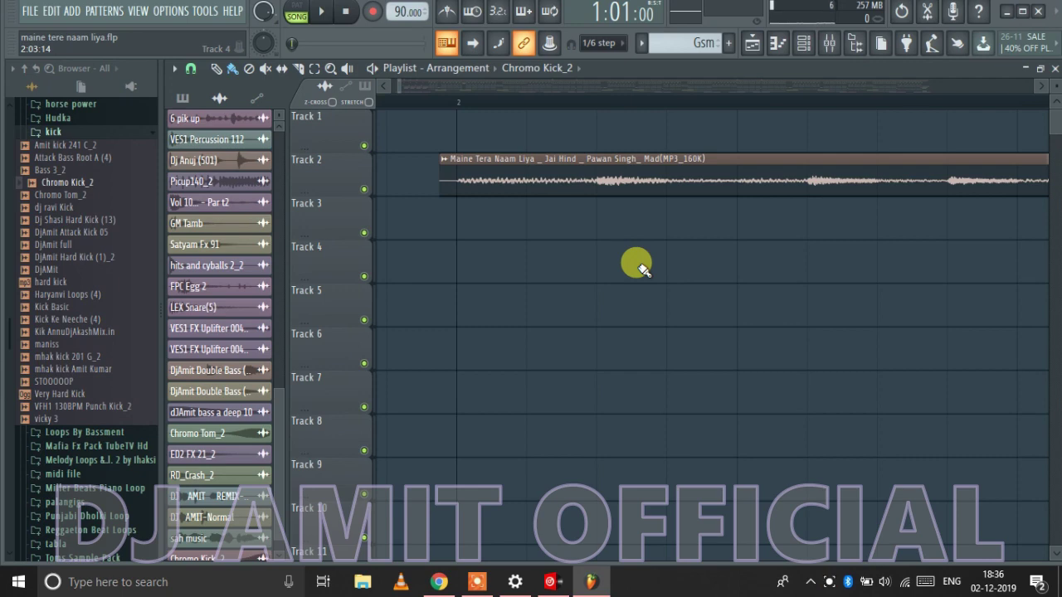
- Look over the intro arrangement in the playlist, examining the clips placed on Tracks 1 to 14
scroll(618, 269, down, 4)
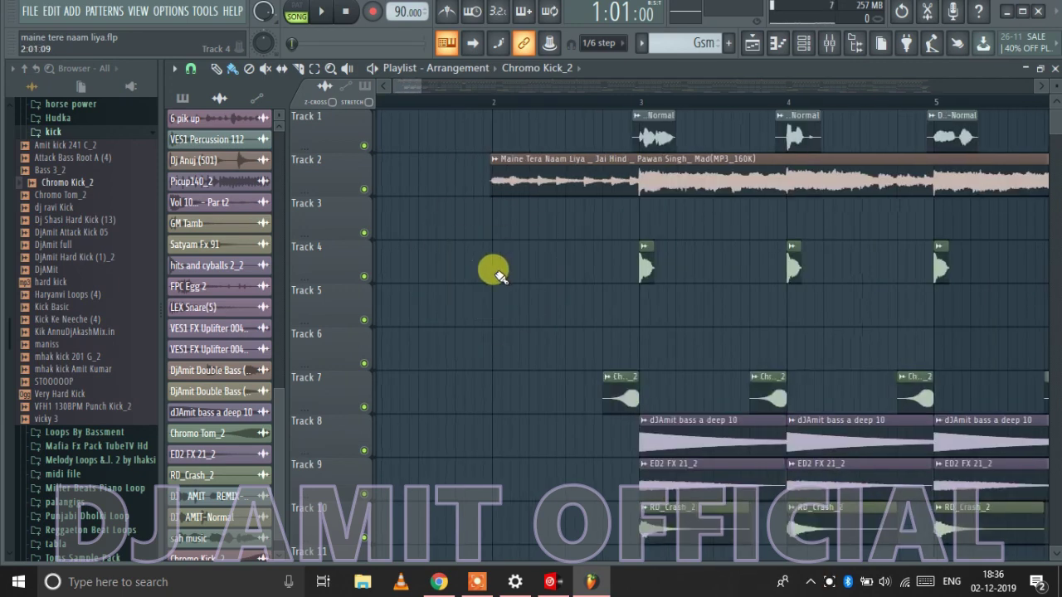
scroll(497, 274, up, 2)
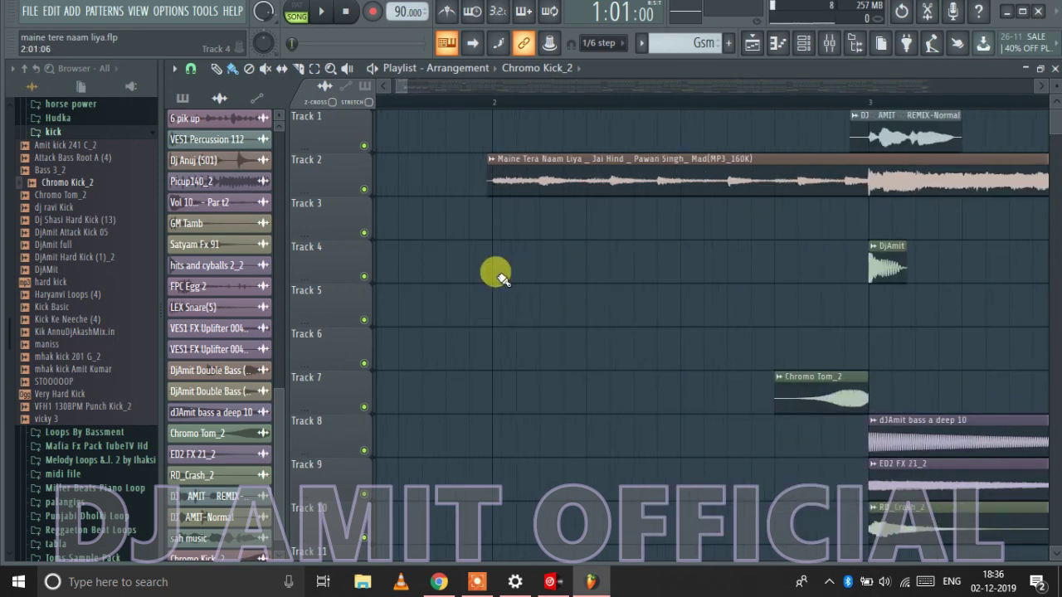
scroll(413, 280, down, 5)
scroll(419, 344, down, 3)
scroll(424, 350, up, 2)
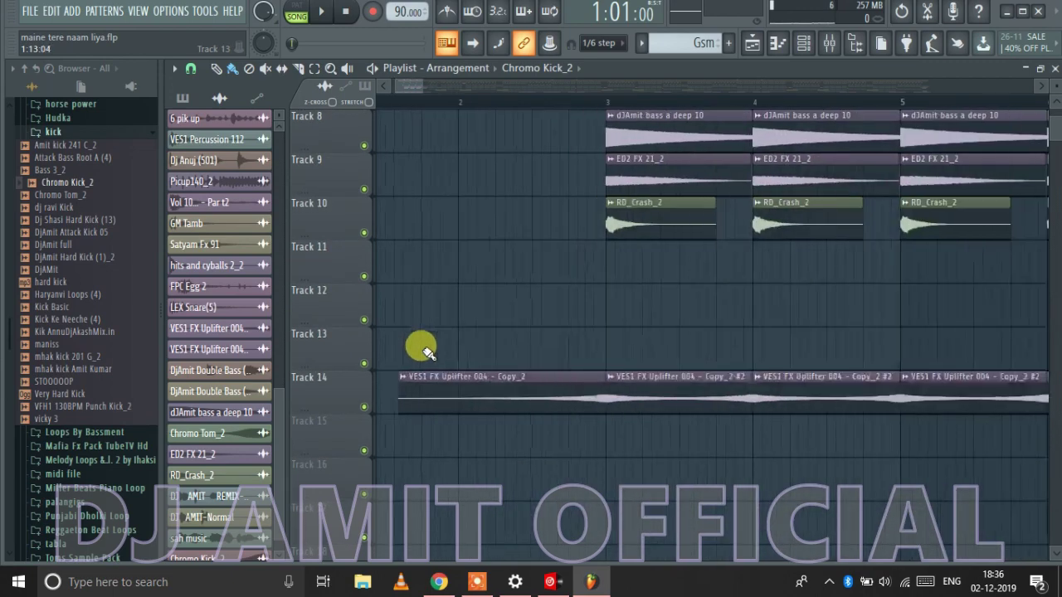
scroll(427, 332, up, 4)
scroll(411, 294, down, 3)
scroll(378, 261, up, 3)
scroll(406, 261, down, 2)
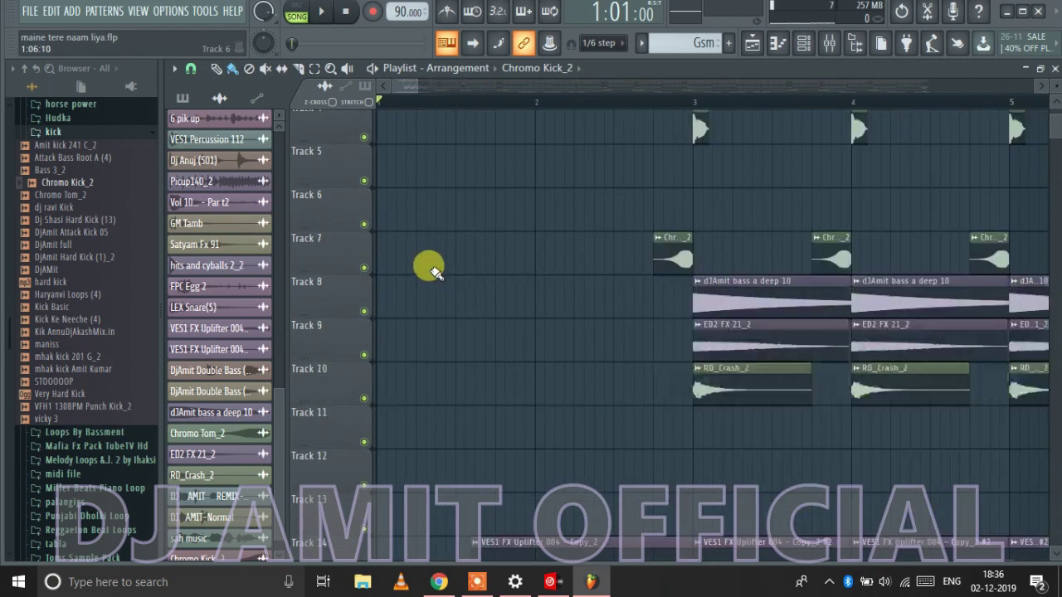
scroll(428, 282, up, 4)
scroll(440, 270, down, 3)
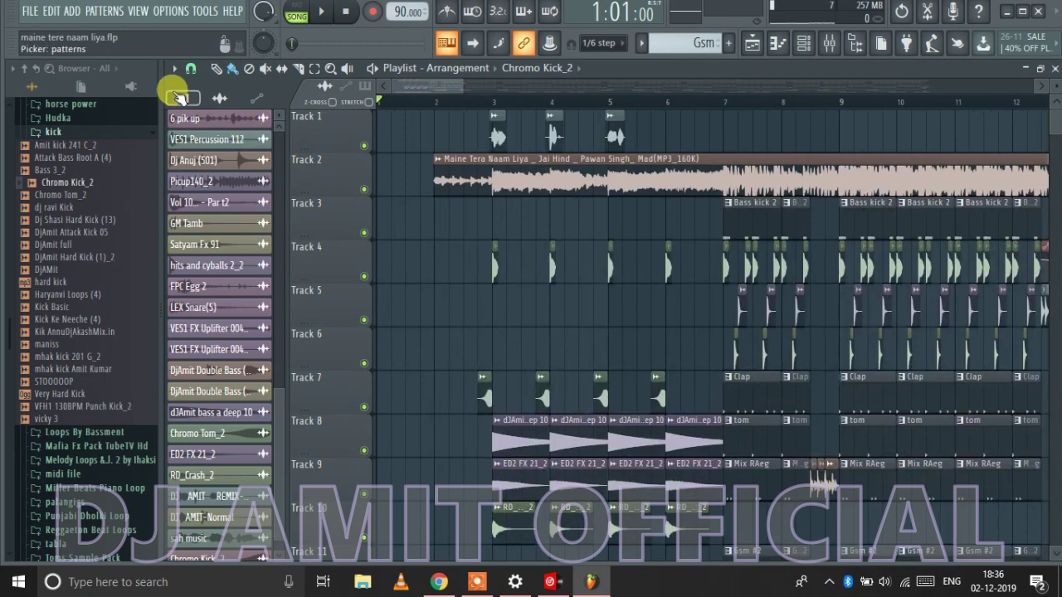
- Show the project's patterns in the playlist picker instead of the audio clips
click(178, 96)
scroll(379, 332, down, 3)
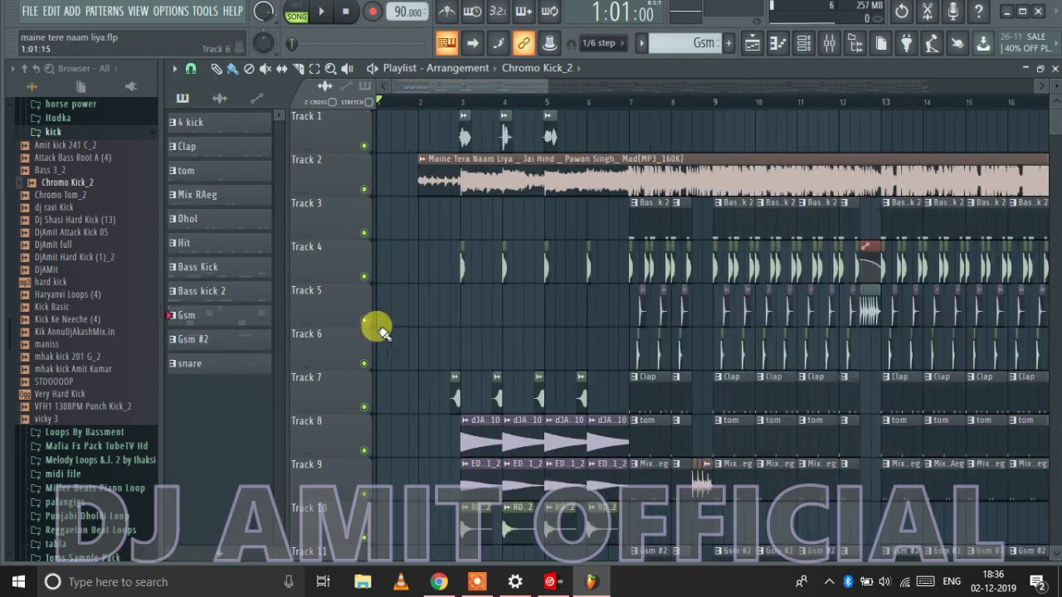
scroll(448, 369, up, 5)
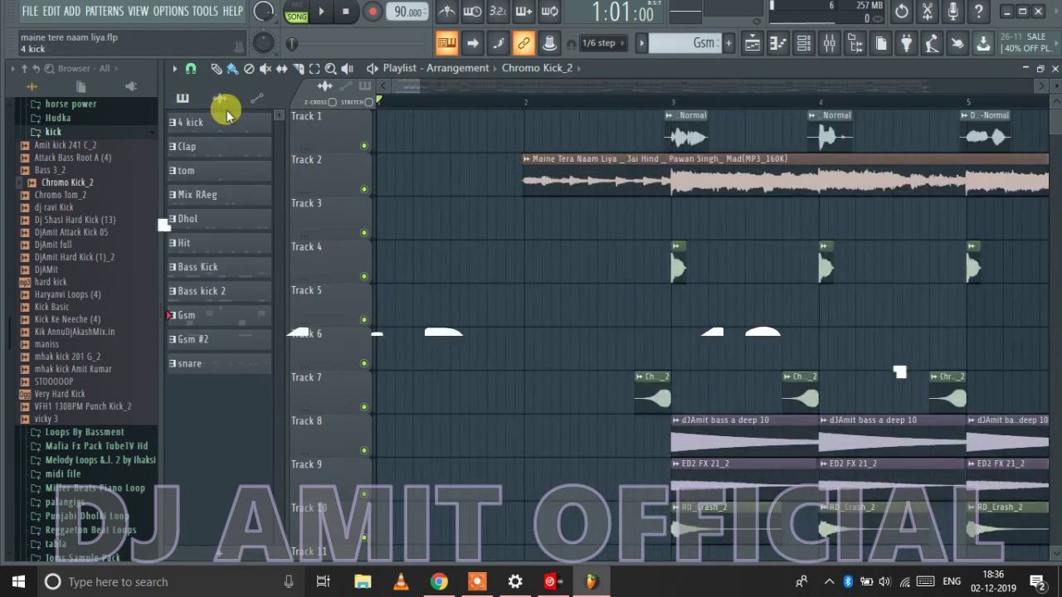
scroll(459, 364, up, 3)
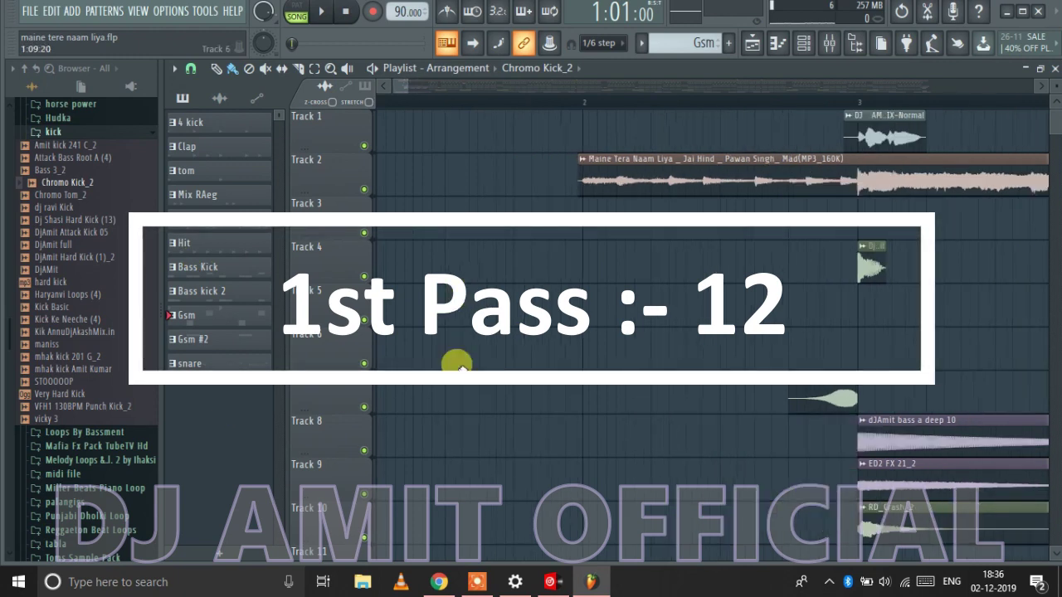
scroll(448, 315, down, 7)
scroll(423, 258, up, 2)
scroll(397, 249, up, 3)
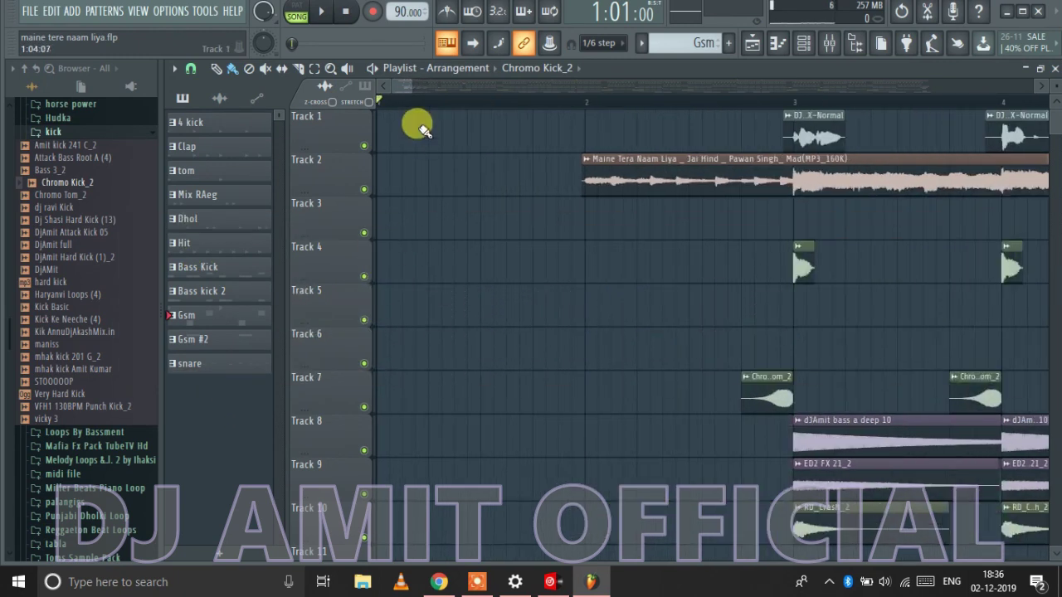
scroll(415, 149, down, 5)
scroll(382, 156, up, 3)
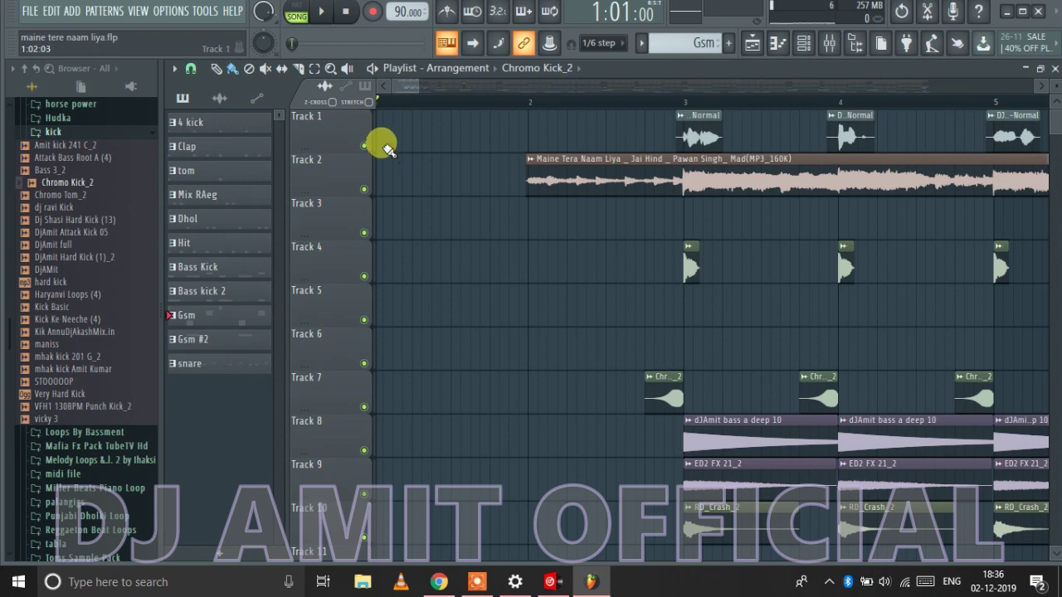
scroll(388, 153, down, 3)
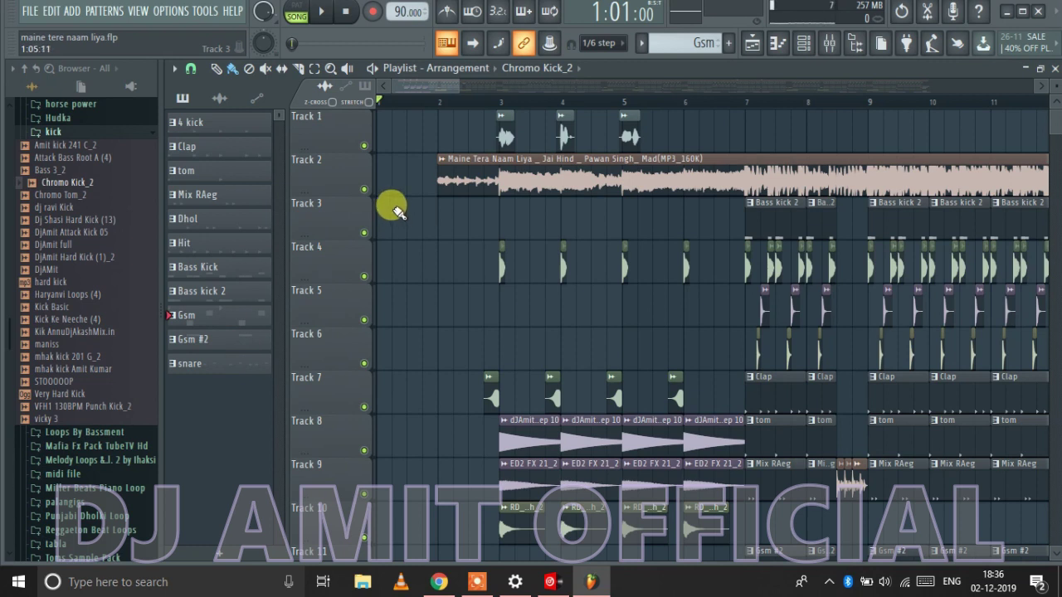
scroll(397, 211, up, 2)
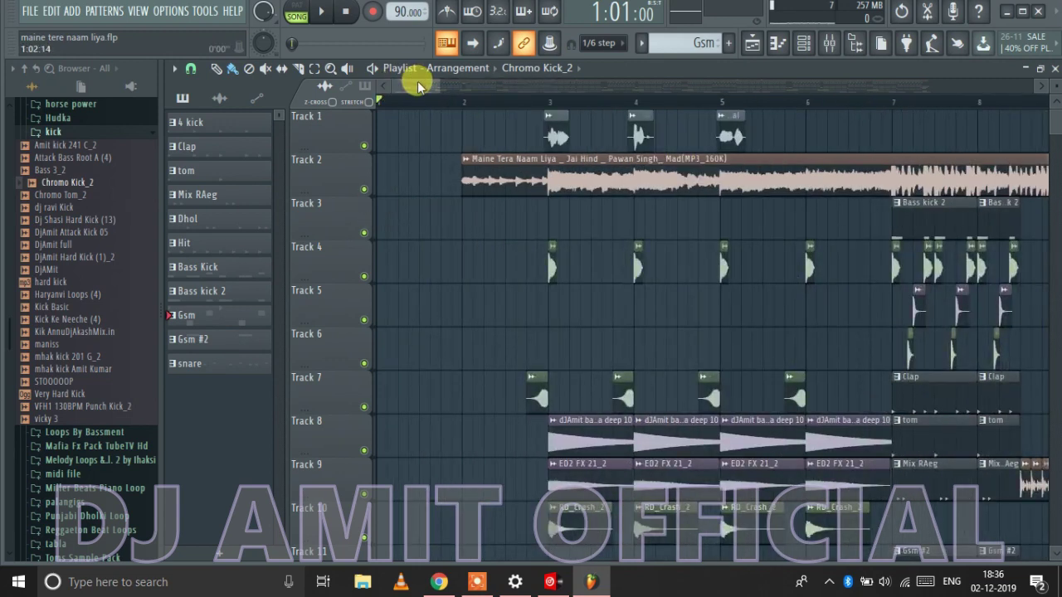
drag(394, 93, 425, 184)
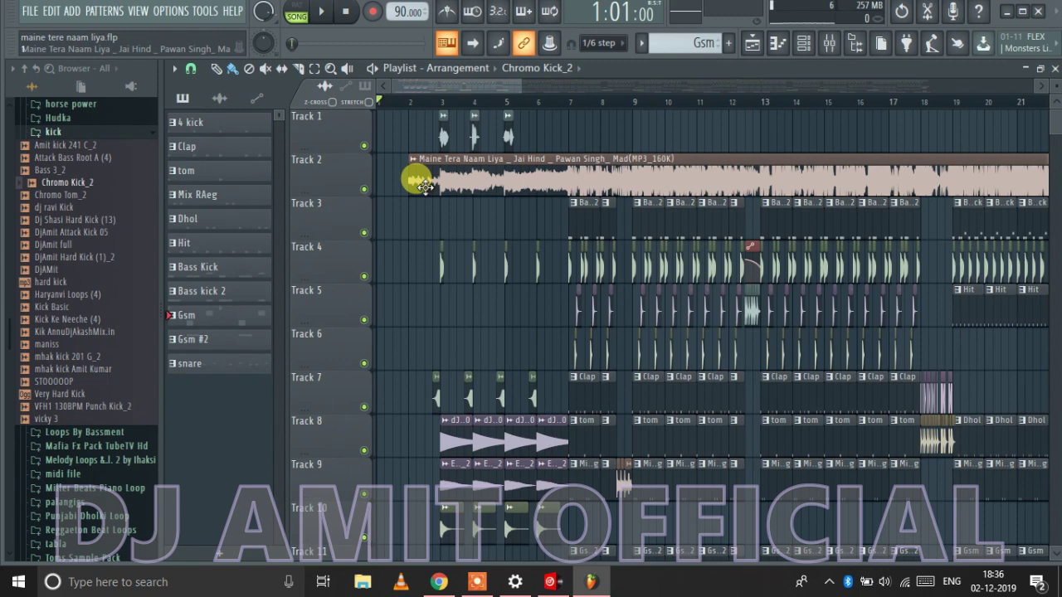
scroll(398, 230, down, 3)
scroll(360, 175, up, 7)
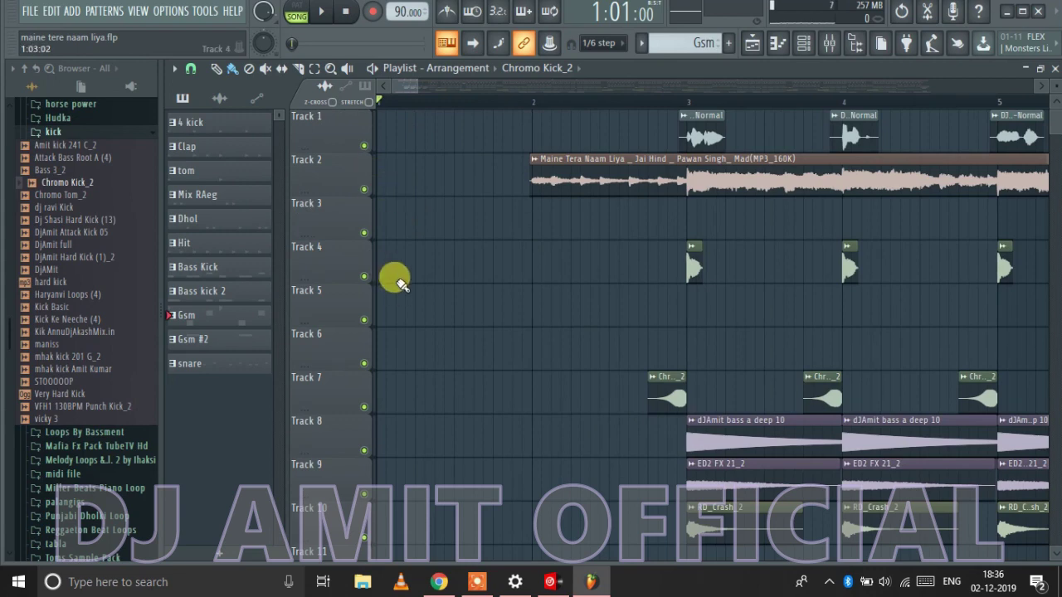
drag(401, 269, 392, 266)
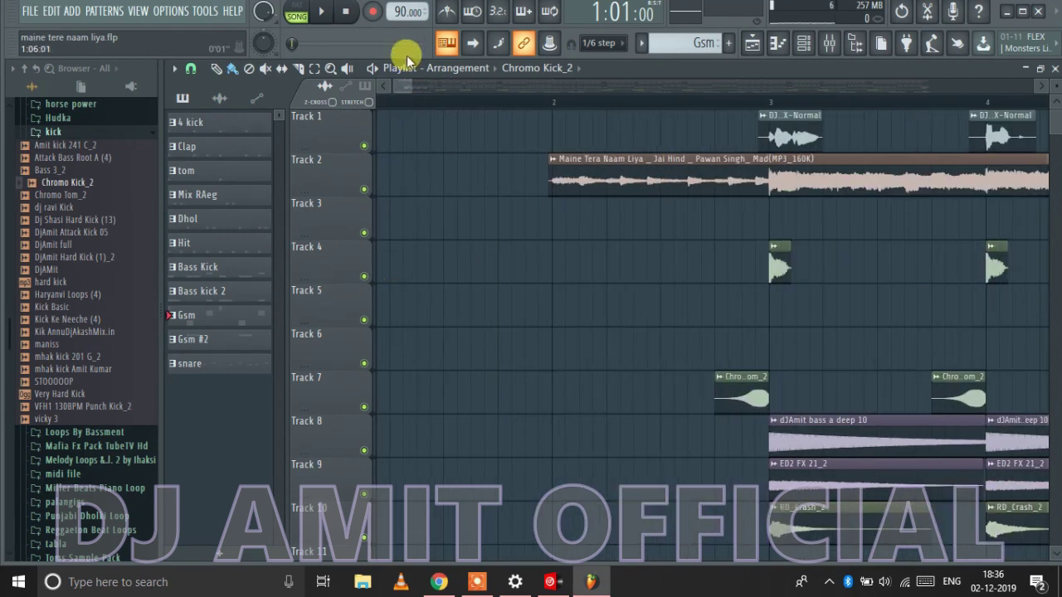
drag(402, 86, 330, 79)
scroll(412, 214, down, 3)
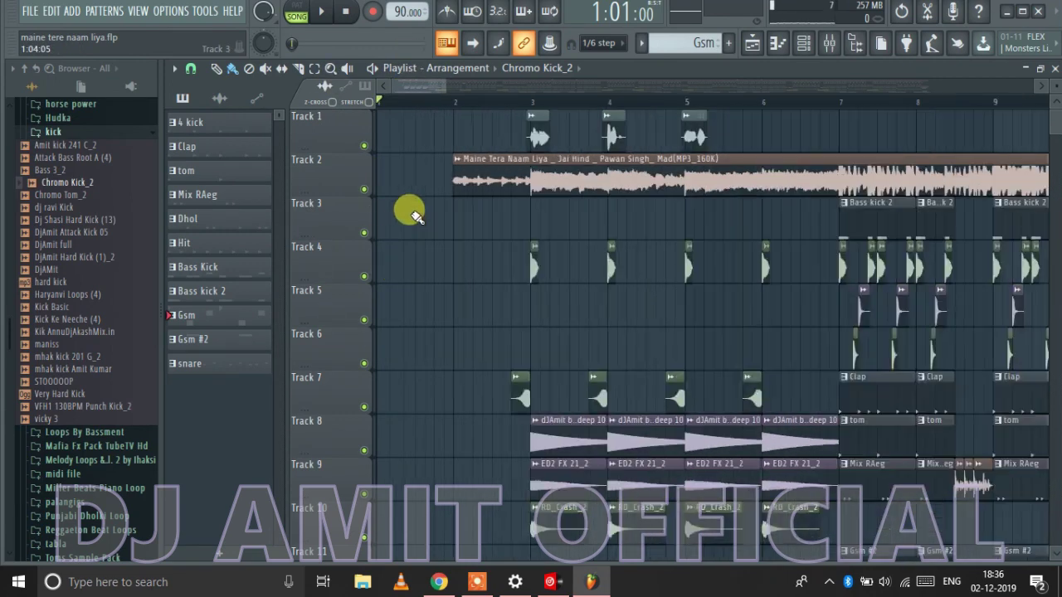
- Audition the 4 kick, Clap, tom and Mix RAeg patterns in pattern mode, lowering the system volume to 40
click(218, 125)
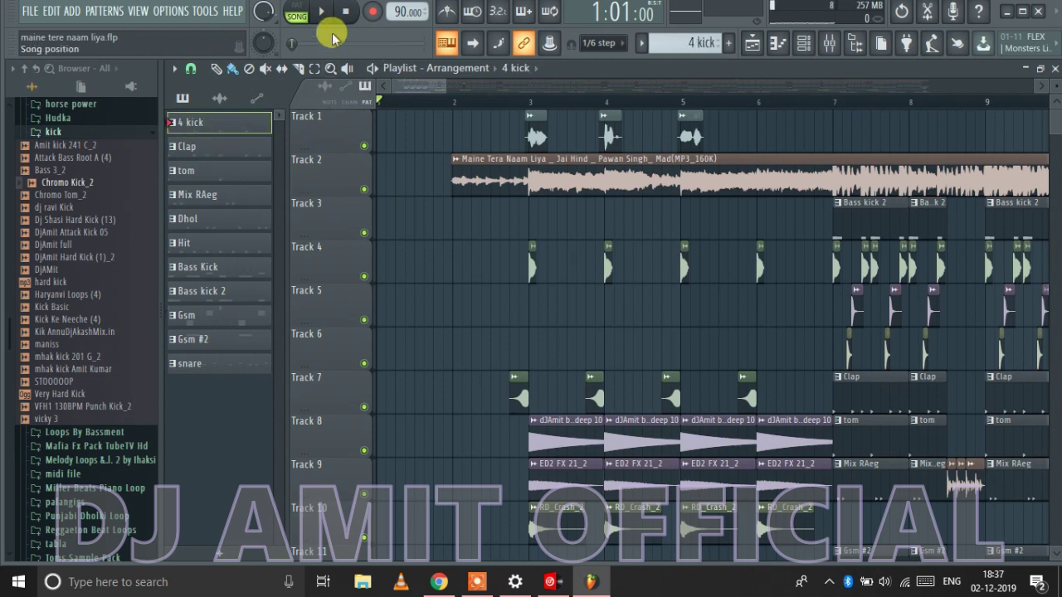
click(301, 14)
key(space)
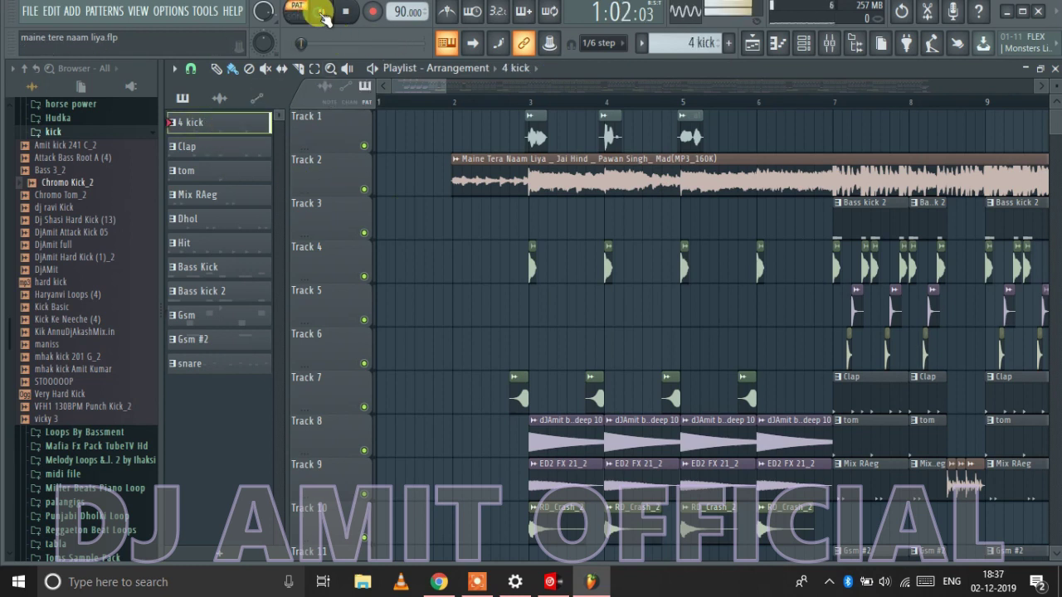
click(233, 154)
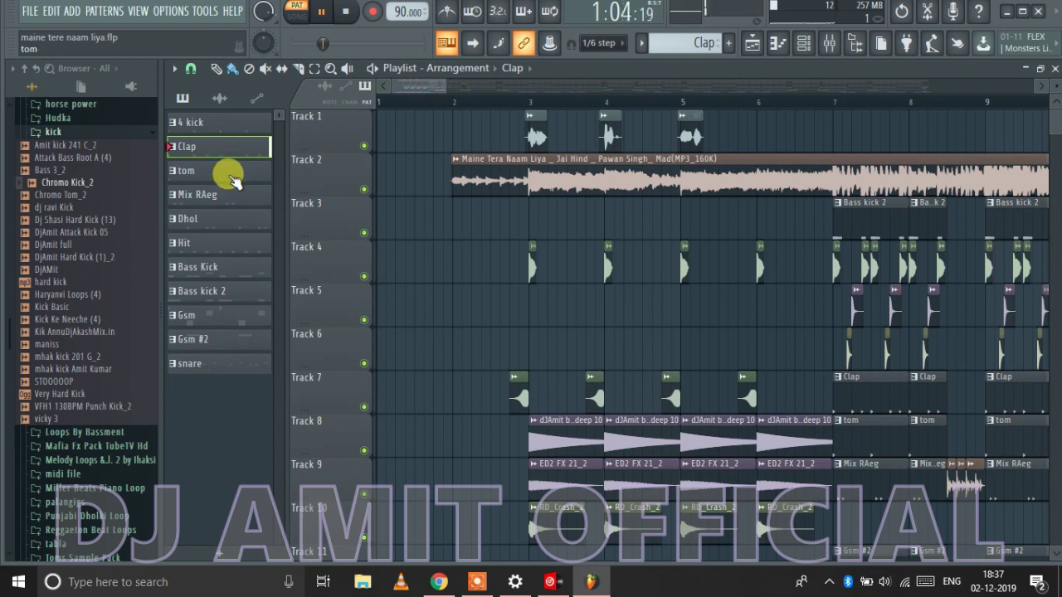
key(XF86AudioLowerVolume)
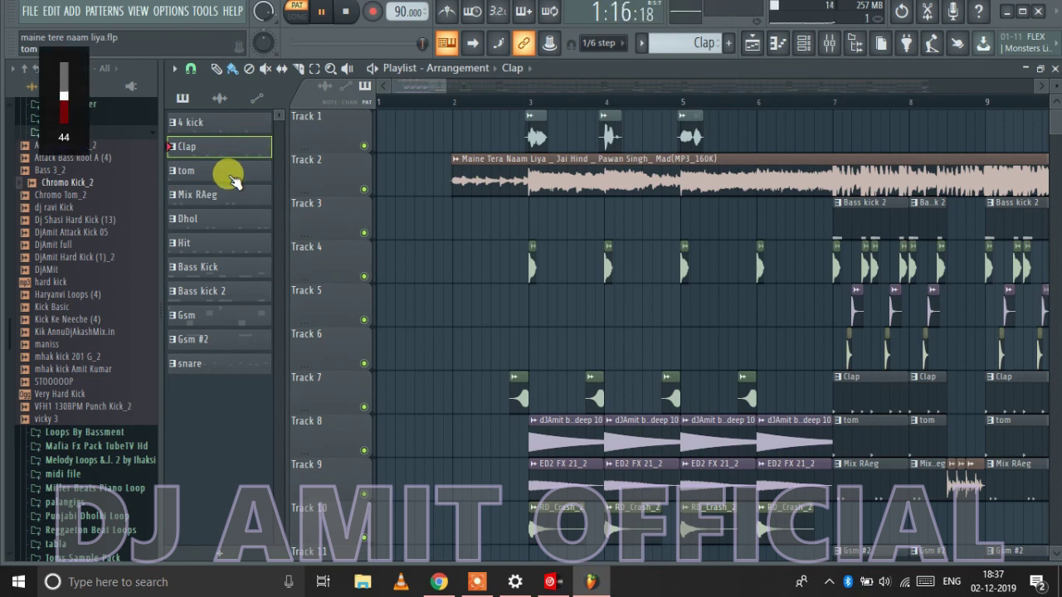
click(236, 181)
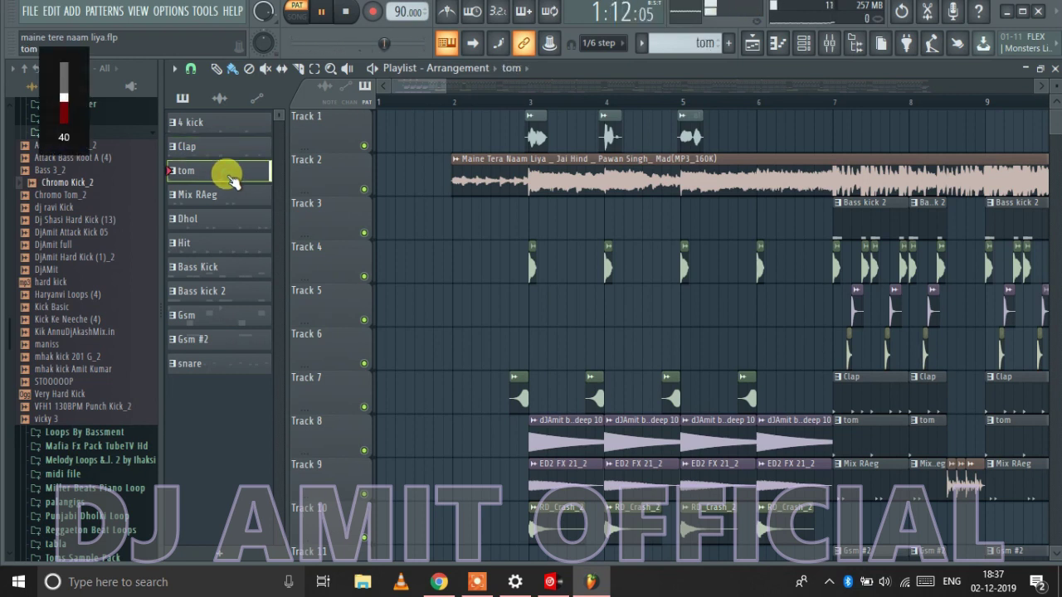
click(230, 199)
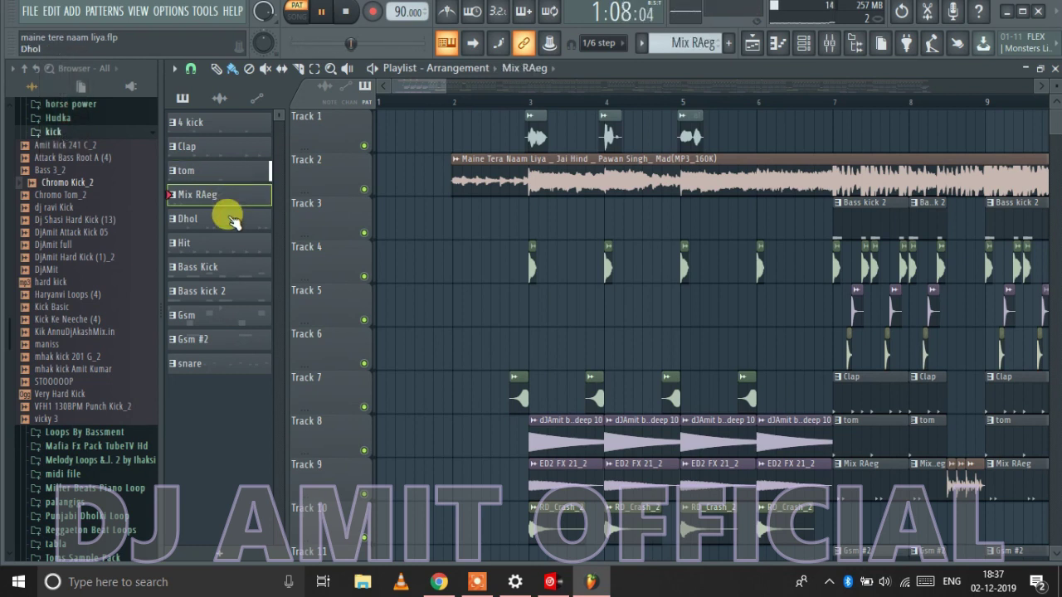
- Audition the Dhol, Hit, Bass Kick, Bass kick 2, Gsm, Gsm #2 and snare patterns, and stop playback
click(233, 226)
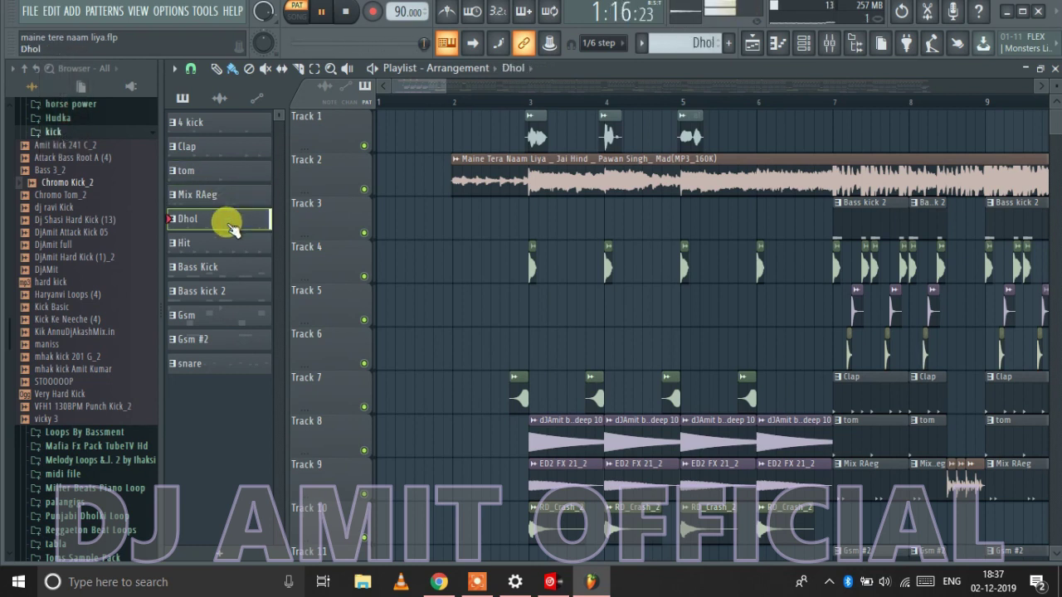
click(230, 252)
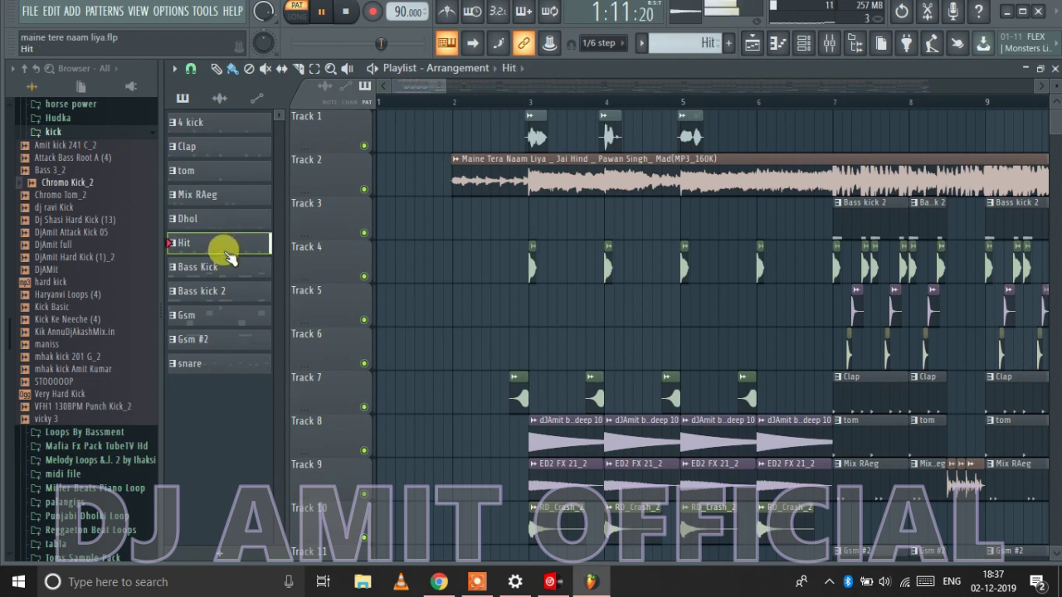
click(230, 276)
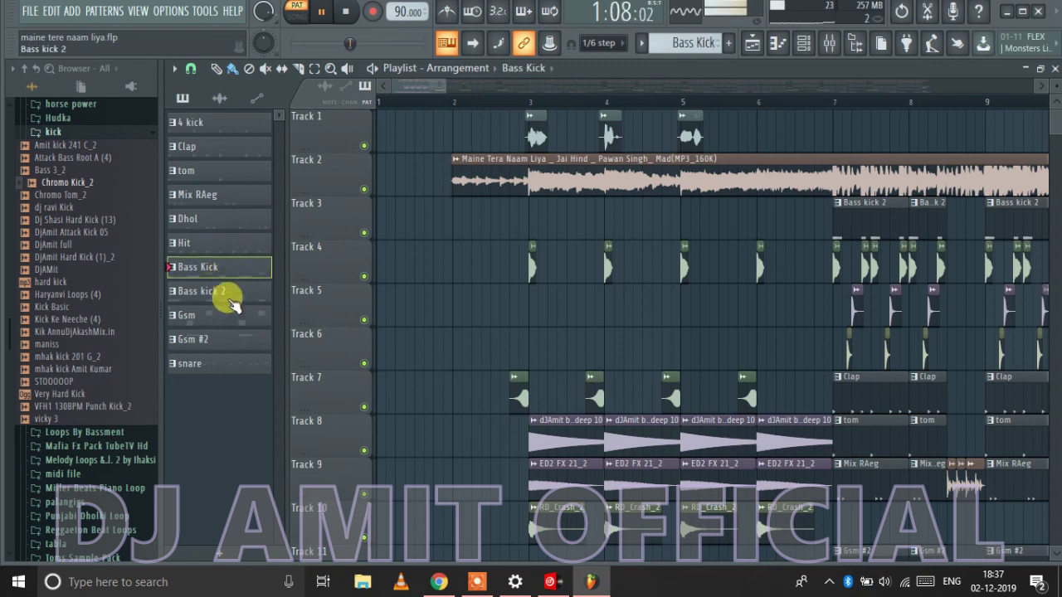
click(233, 302)
click(228, 320)
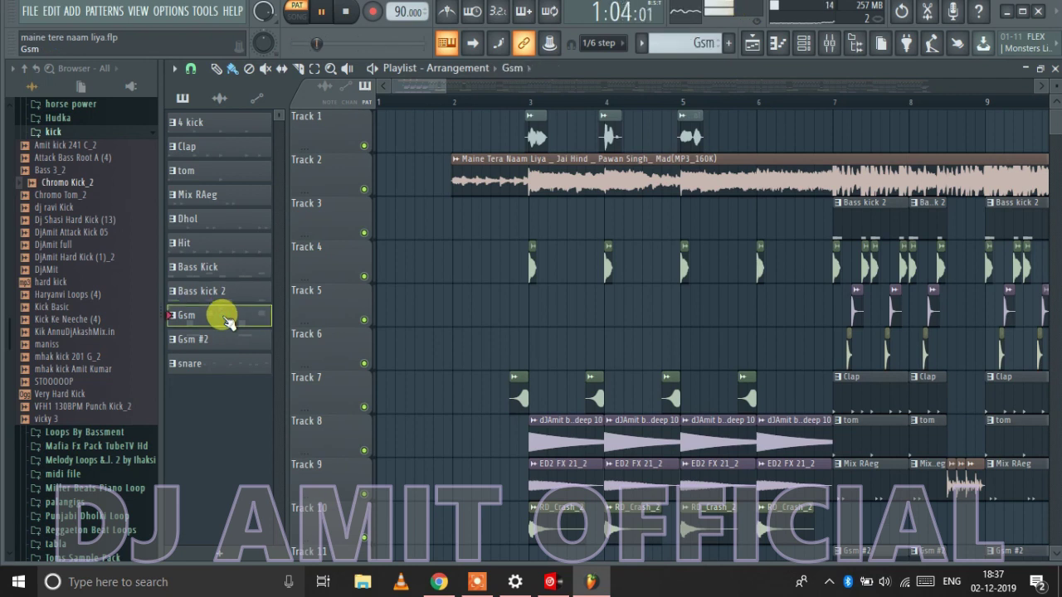
click(235, 341)
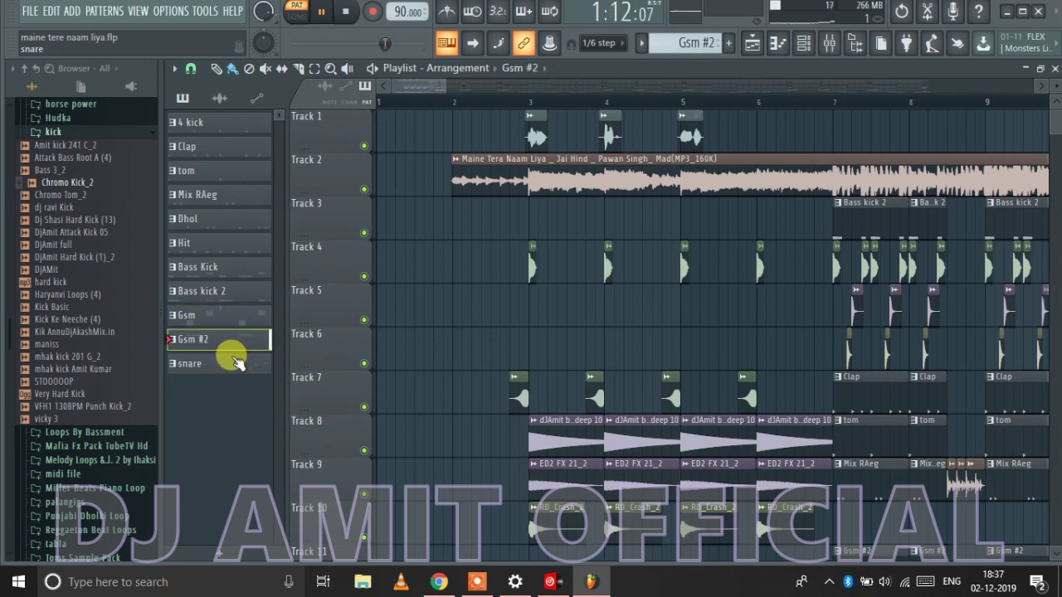
click(230, 364)
scroll(380, 321, down, 3)
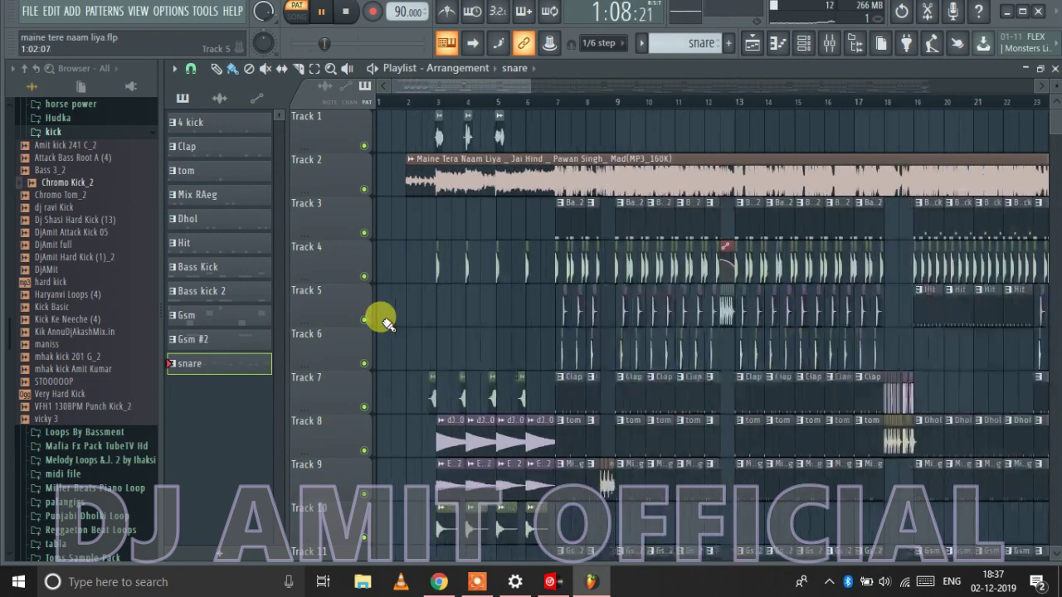
scroll(384, 322, up, 2)
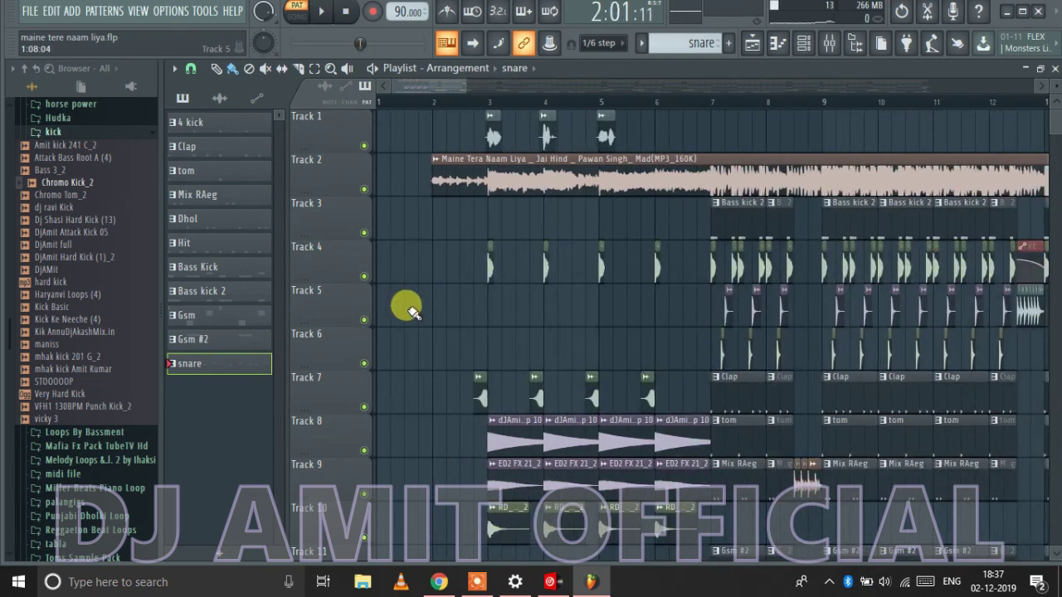
- Trim the start of the Maine Tera Naam Liya audio clip on Track 2 so that it begins exactly at bar 2
scroll(406, 308, up, 4)
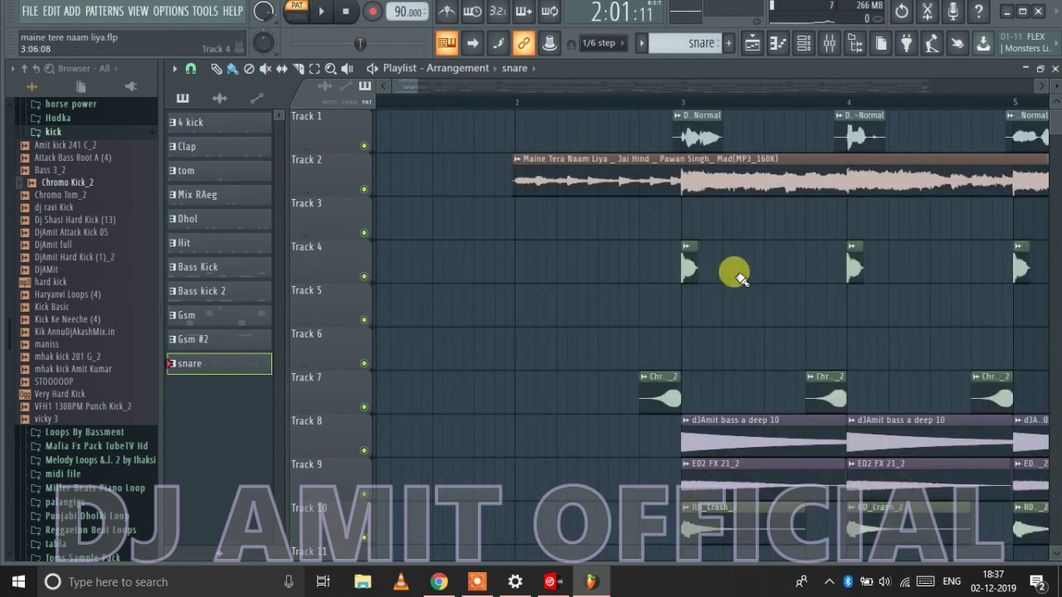
scroll(741, 278, up, 3)
scroll(754, 247, down, 4)
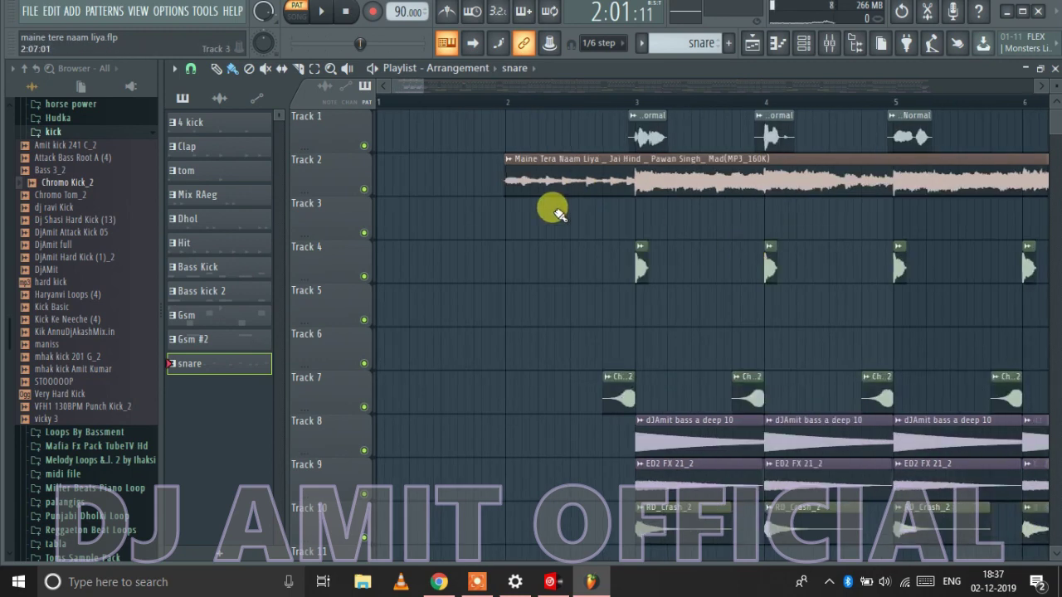
scroll(554, 212, up, 4)
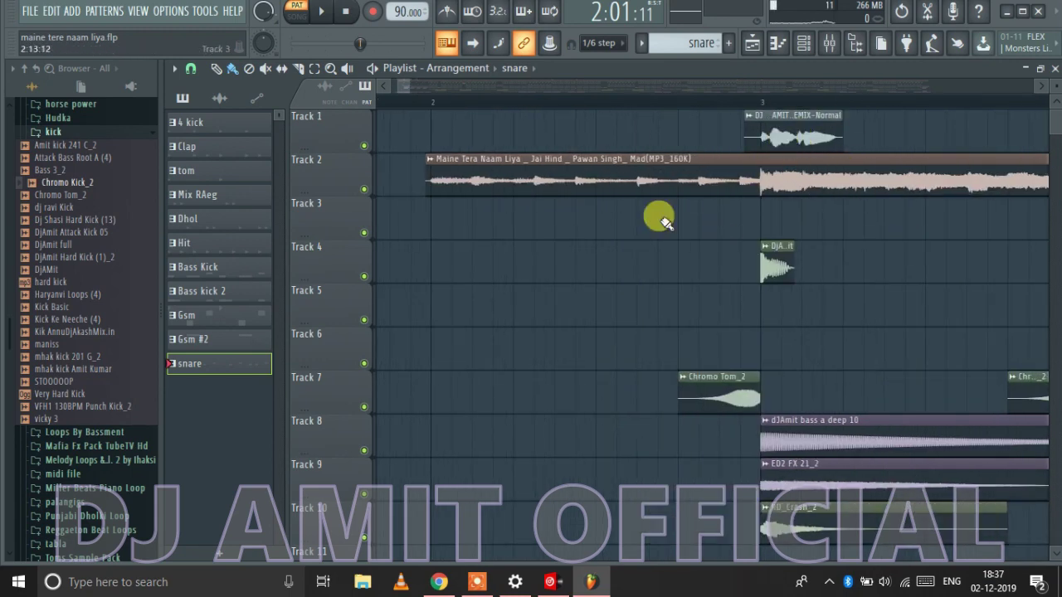
scroll(482, 277, down, 4)
scroll(421, 257, up, 4)
scroll(558, 265, down, 3)
scroll(453, 256, up, 4)
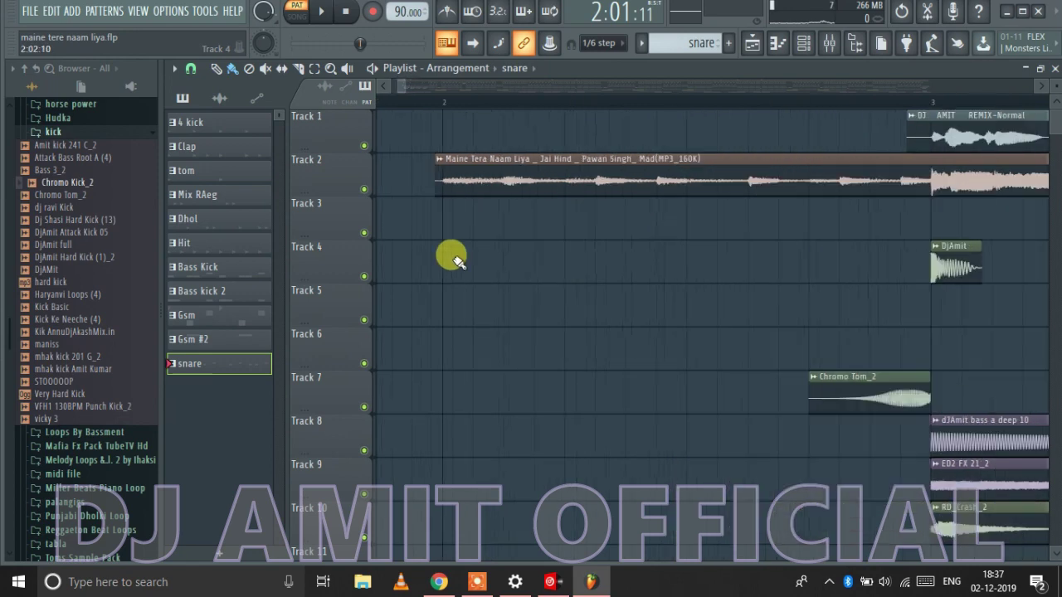
scroll(419, 236, up, 4)
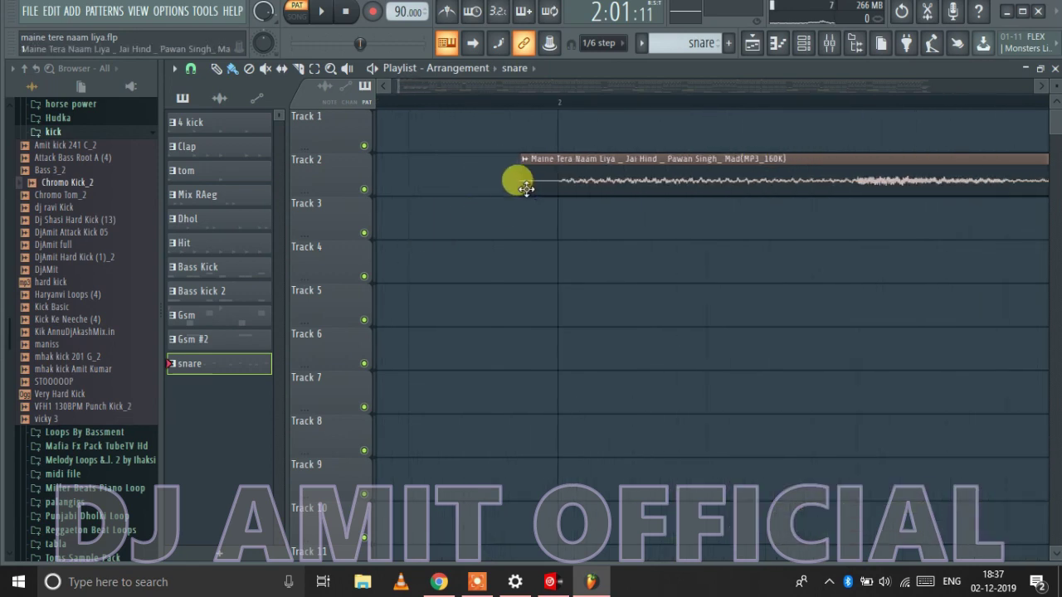
drag(521, 189, 550, 185)
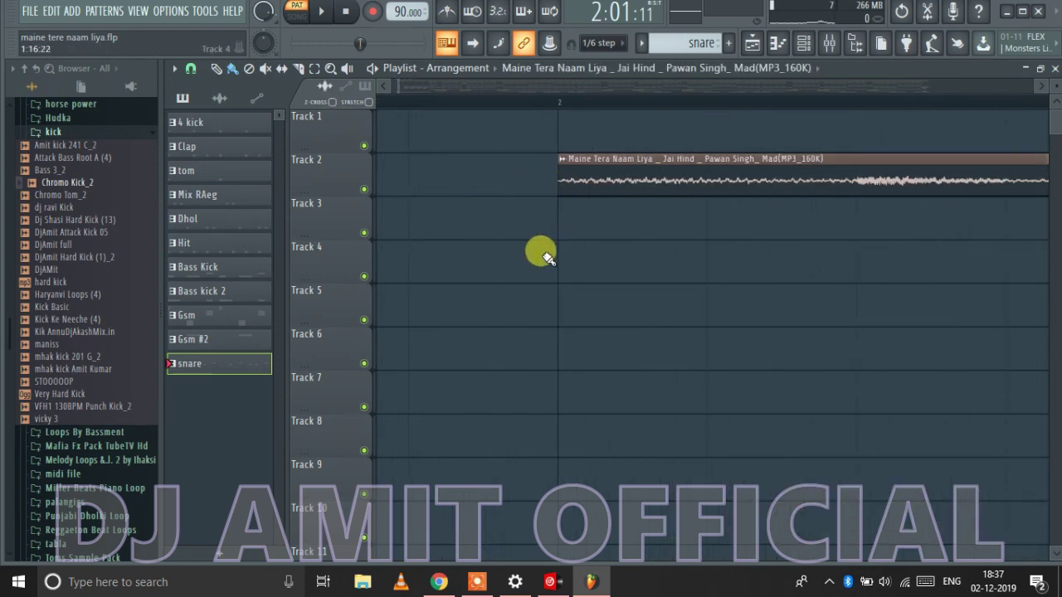
- Examine the arrangement's opening section from bar 1 onward, including the clips down to Track 14
scroll(469, 278, down, 2)
scroll(469, 278, down, 1)
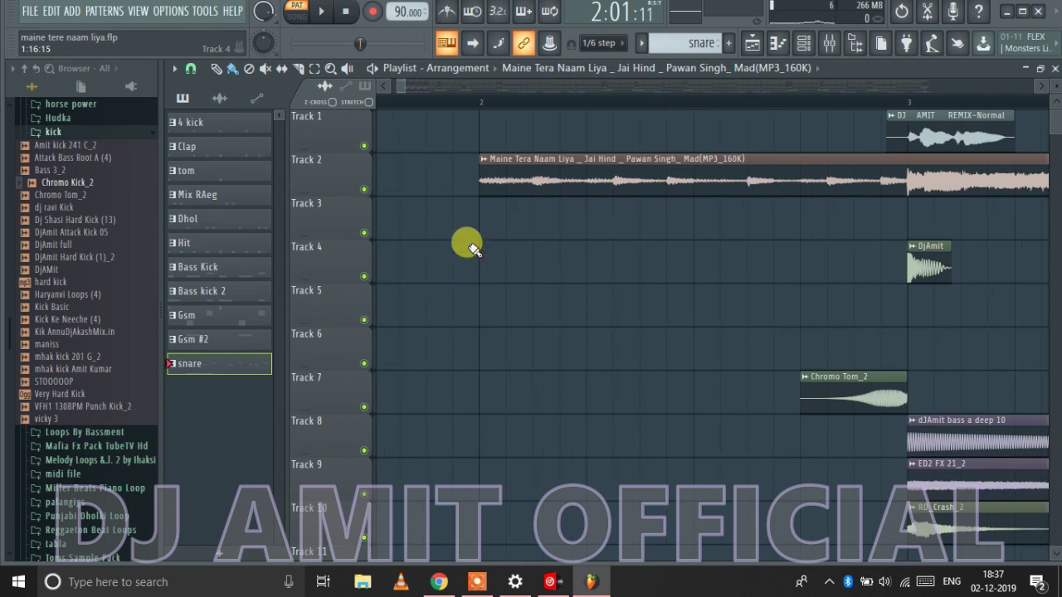
scroll(454, 244, down, 5)
scroll(386, 199, up, 6)
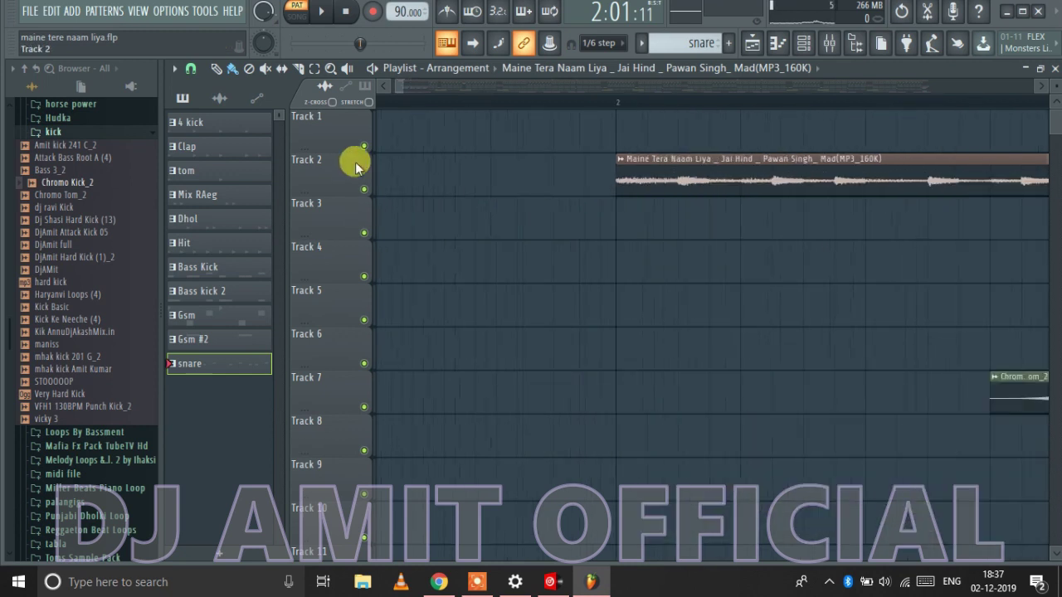
scroll(379, 149, down, 6)
scroll(372, 88, up, 1)
scroll(450, 221, down, 3)
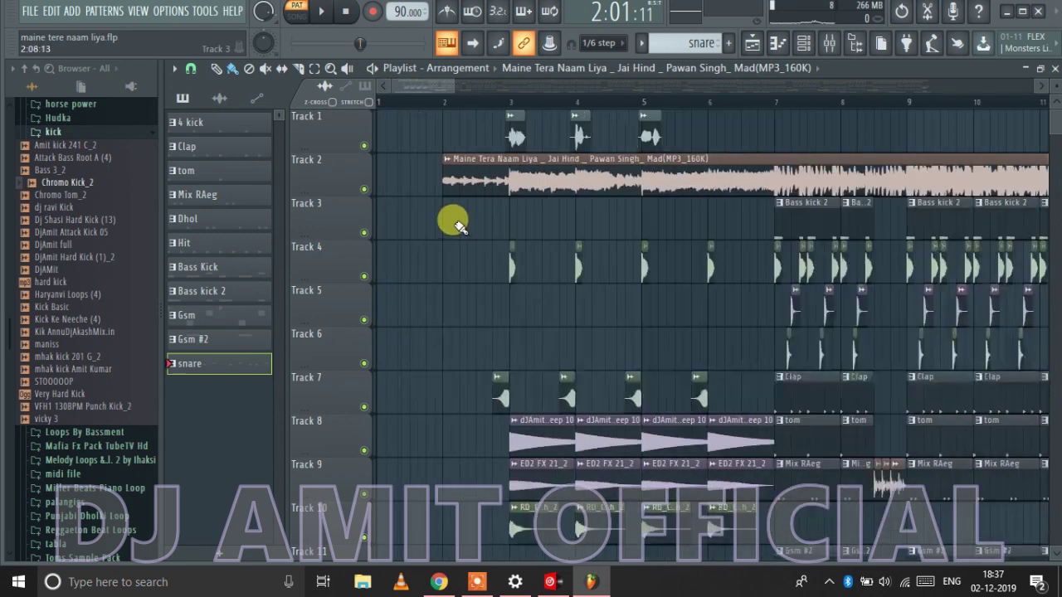
scroll(448, 297, up, 3)
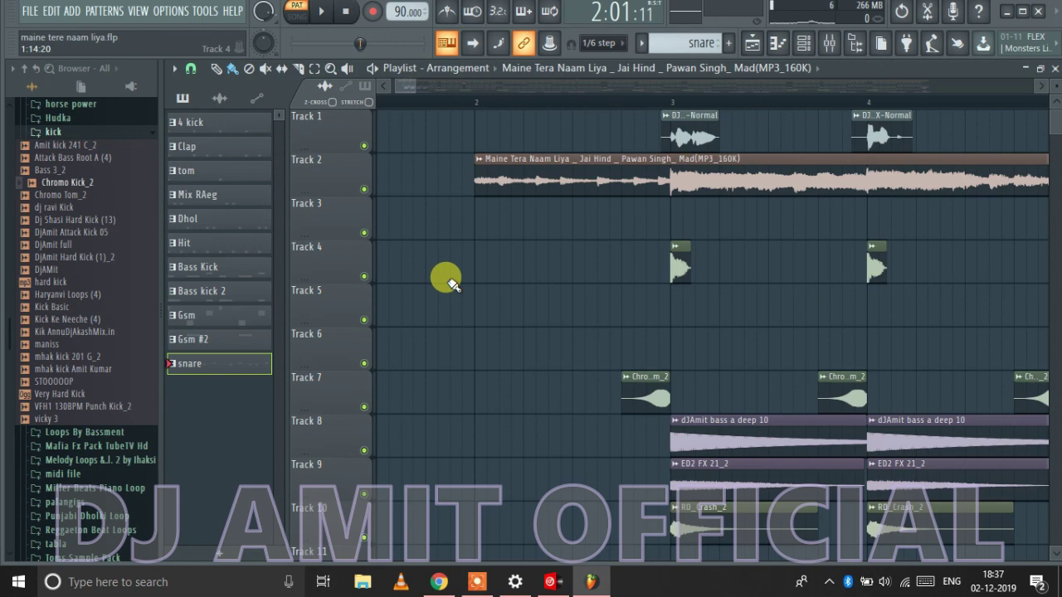
scroll(448, 280, down, 2)
scroll(425, 292, down, 4)
scroll(406, 307, up, 4)
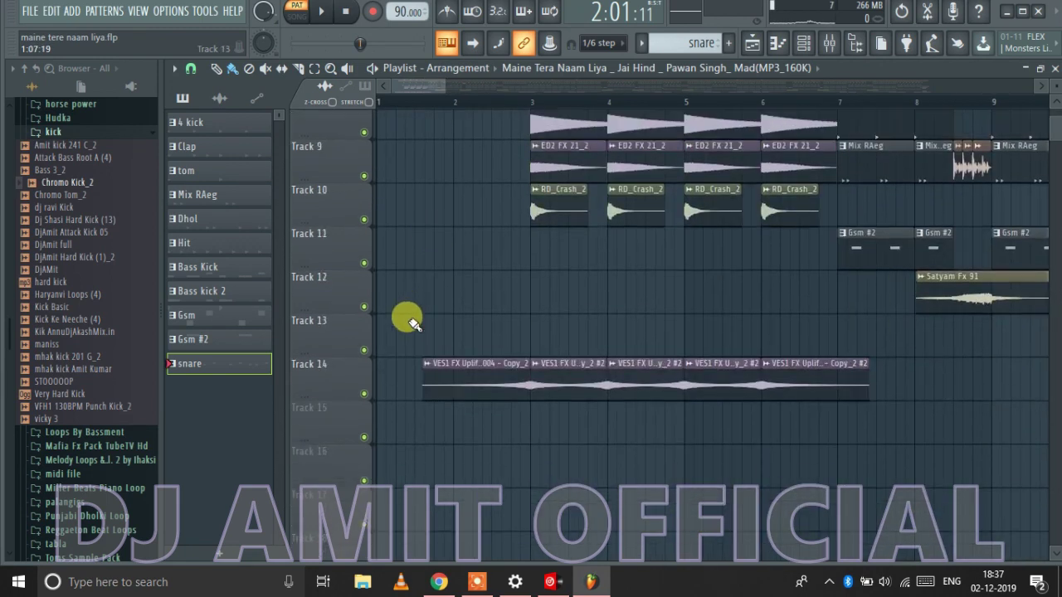
scroll(402, 249, up, 2)
scroll(410, 277, down, 4)
scroll(415, 239, up, 5)
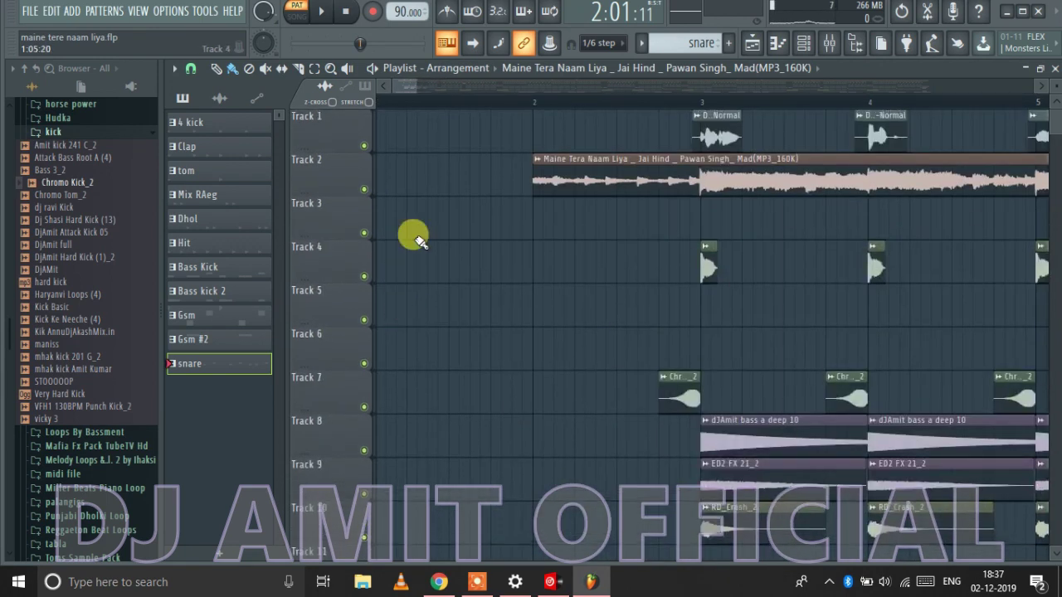
scroll(411, 238, down, 2)
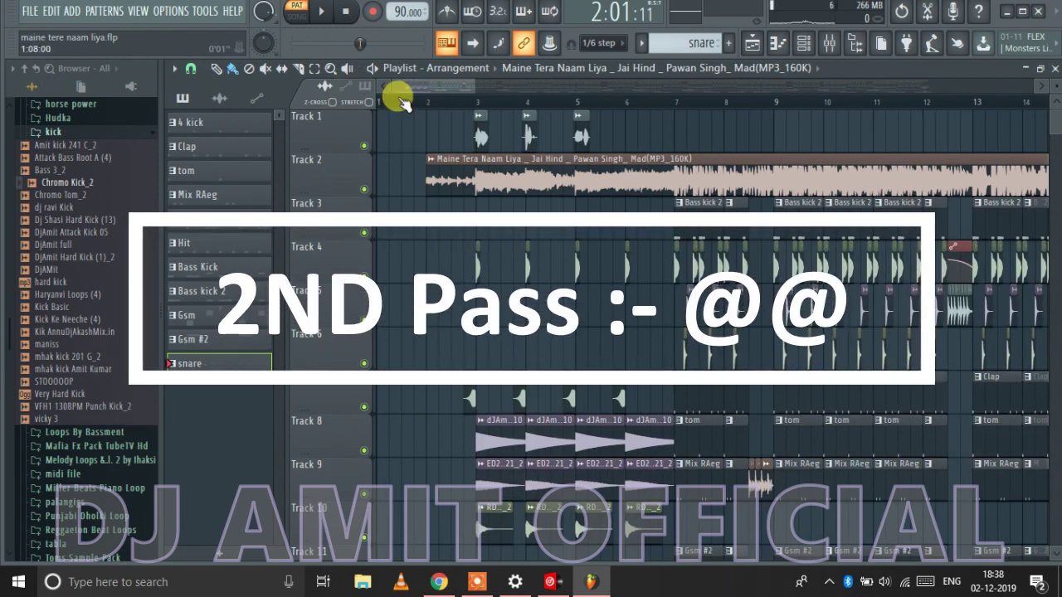
- Play the arrangement from bar 1 in song mode to hear the intro into bar 3, and stop playback
drag(401, 99, 334, 101)
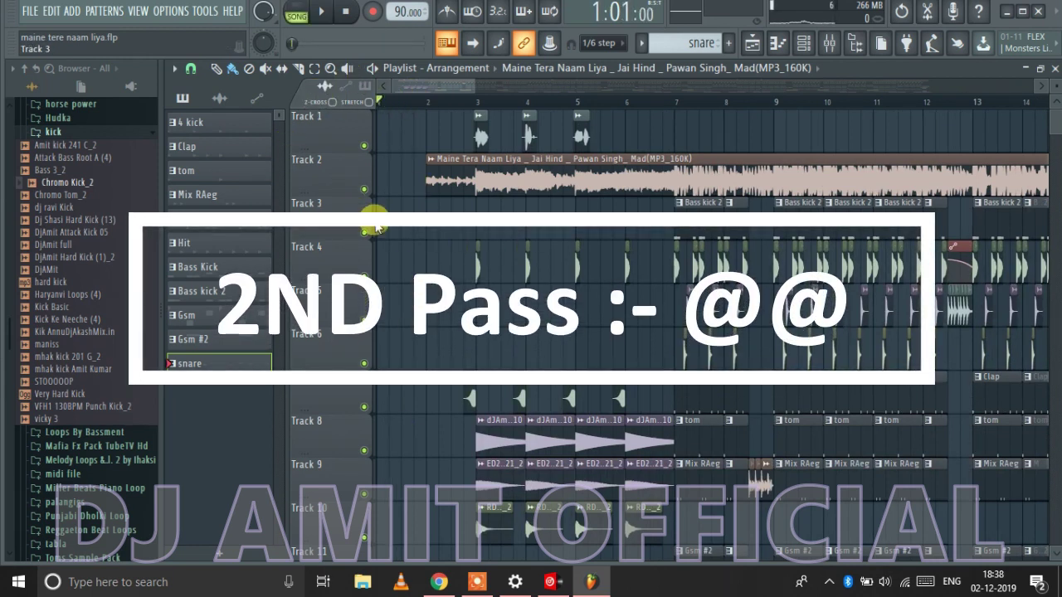
key(space)
scroll(357, 205, up, 2)
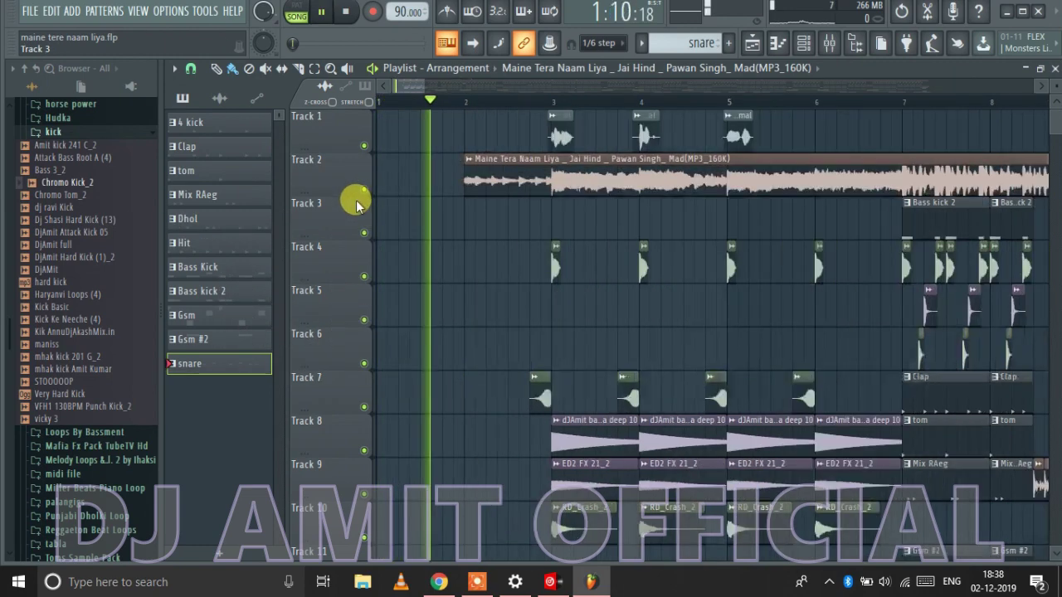
scroll(356, 205, up, 2)
scroll(463, 268, down, 4)
scroll(489, 267, up, 3)
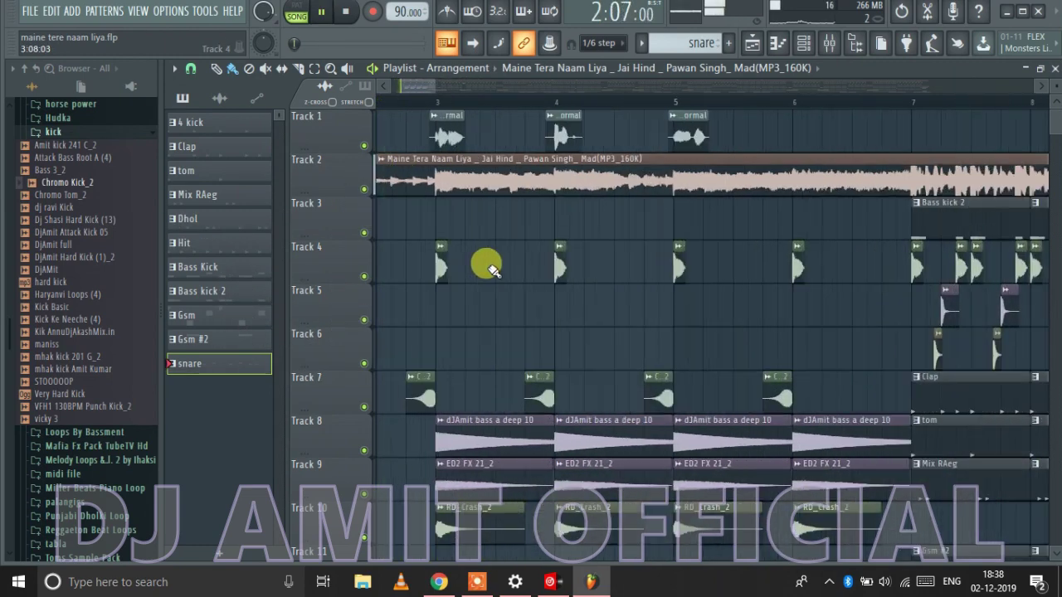
scroll(422, 268, down, 2)
scroll(422, 256, up, 2)
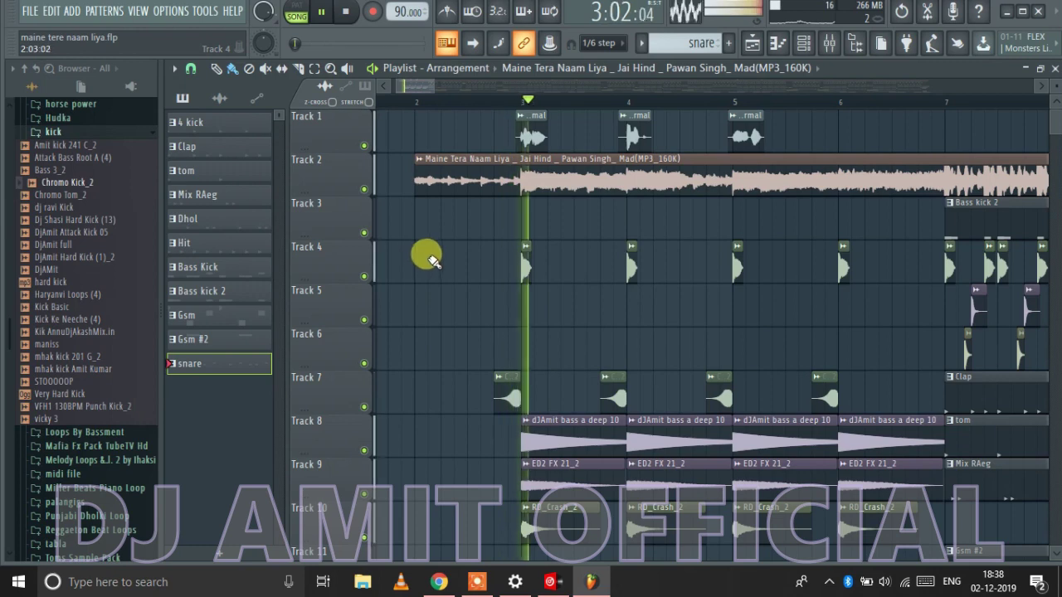
key(space)
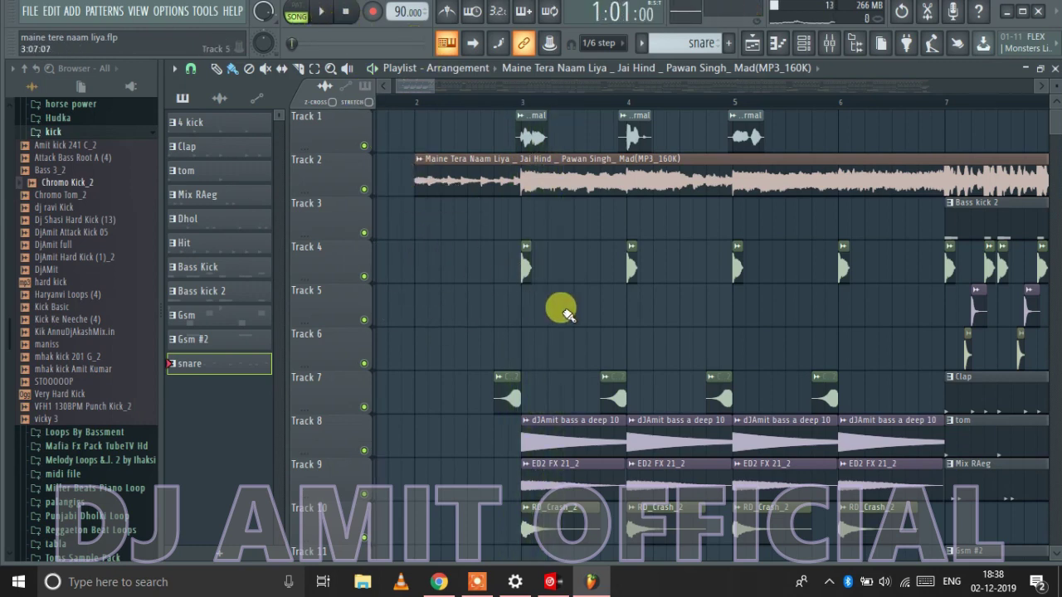
scroll(426, 249, down, 3)
scroll(425, 246, up, 3)
scroll(428, 284, down, 3)
scroll(420, 268, up, 3)
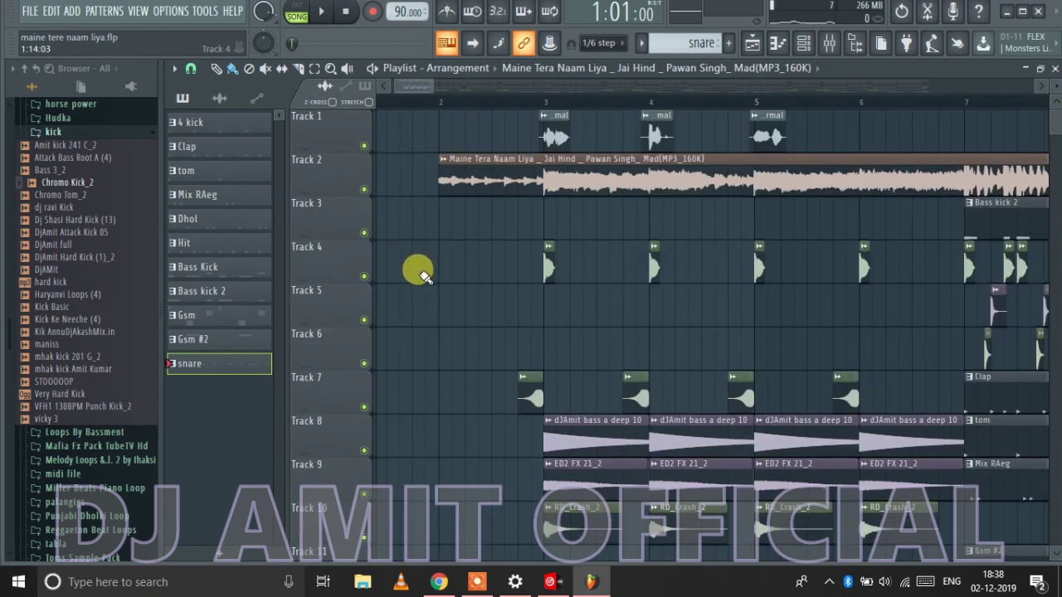
ctrl+scroll(422, 275, up, 3)
ctrl+scroll(419, 277, down, 3)
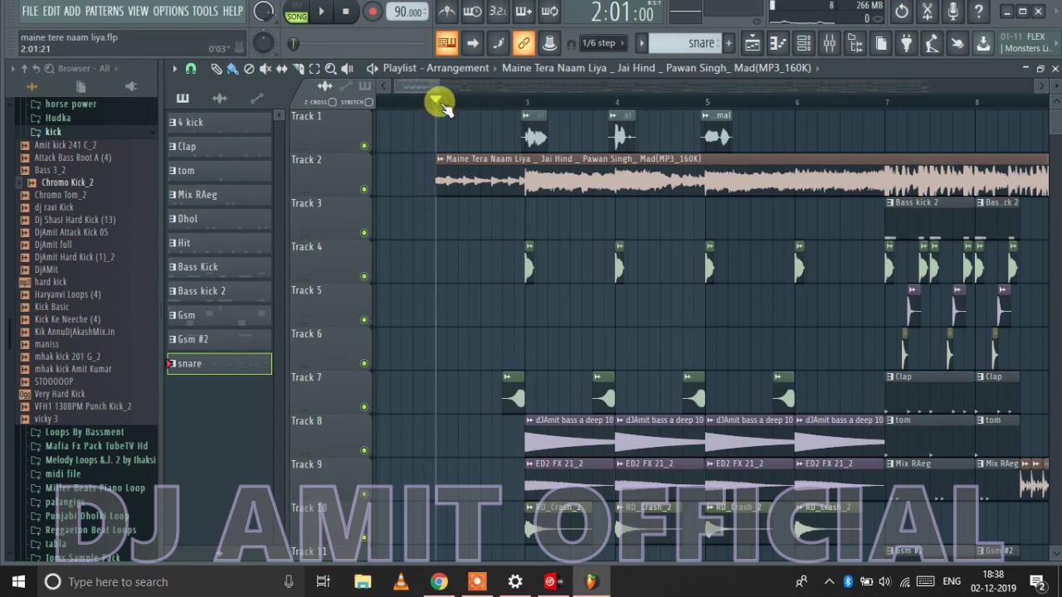
- Play the song from bar 2 and follow the intro section through bar 4
key(space)
scroll(498, 282, down, 1)
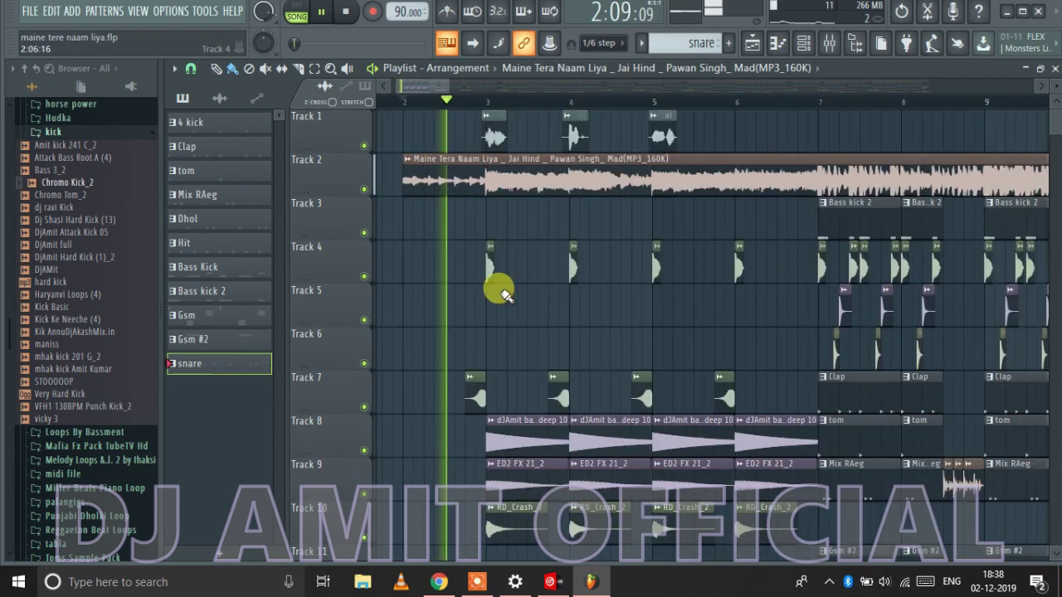
scroll(501, 292, up, 3)
scroll(440, 248, down, 2)
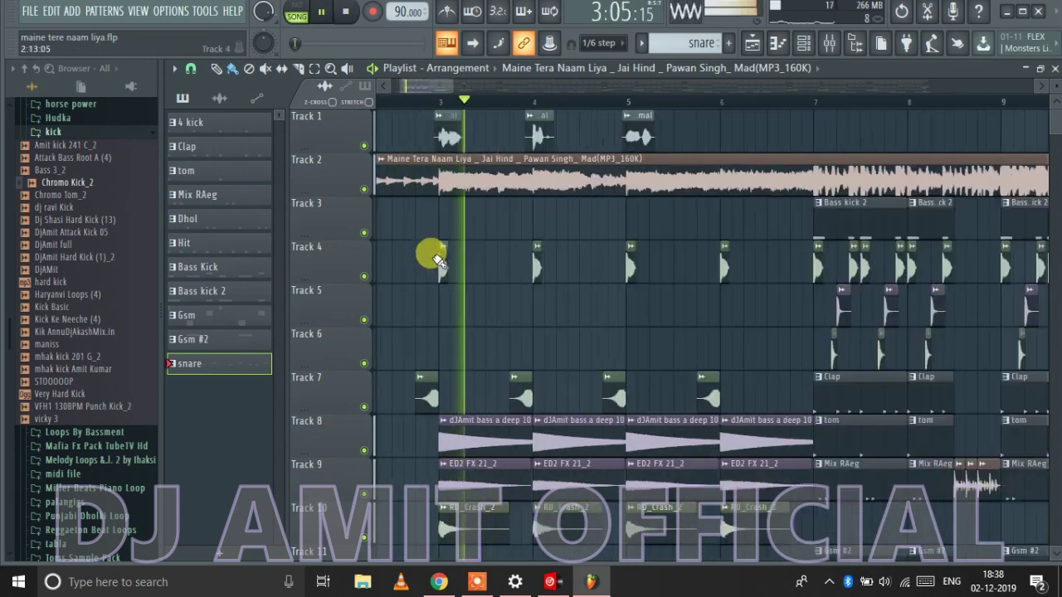
scroll(431, 236, up, 2)
scroll(441, 285, down, 3)
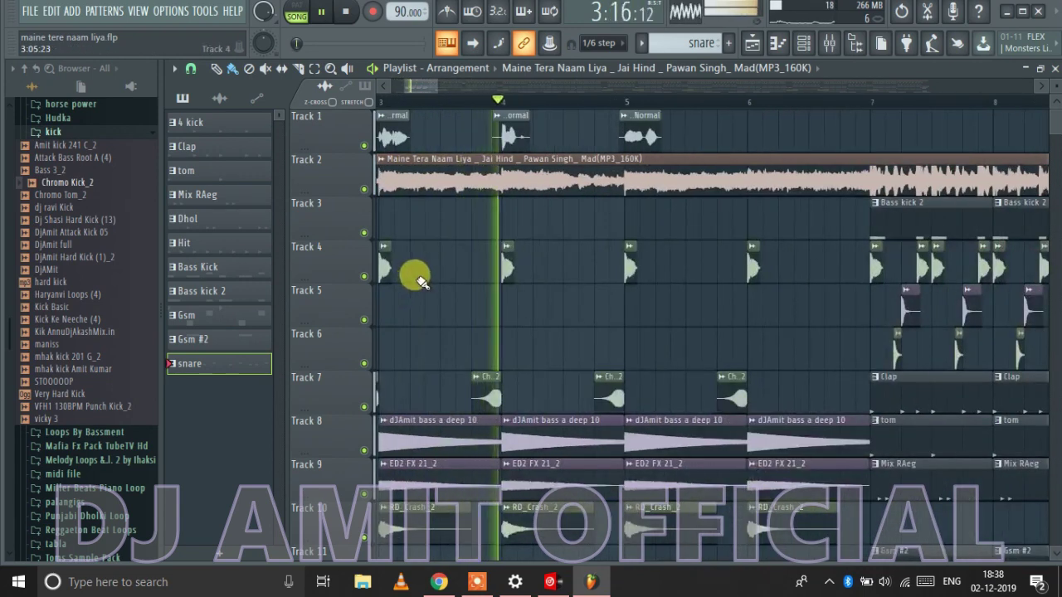
scroll(486, 304, up, 3)
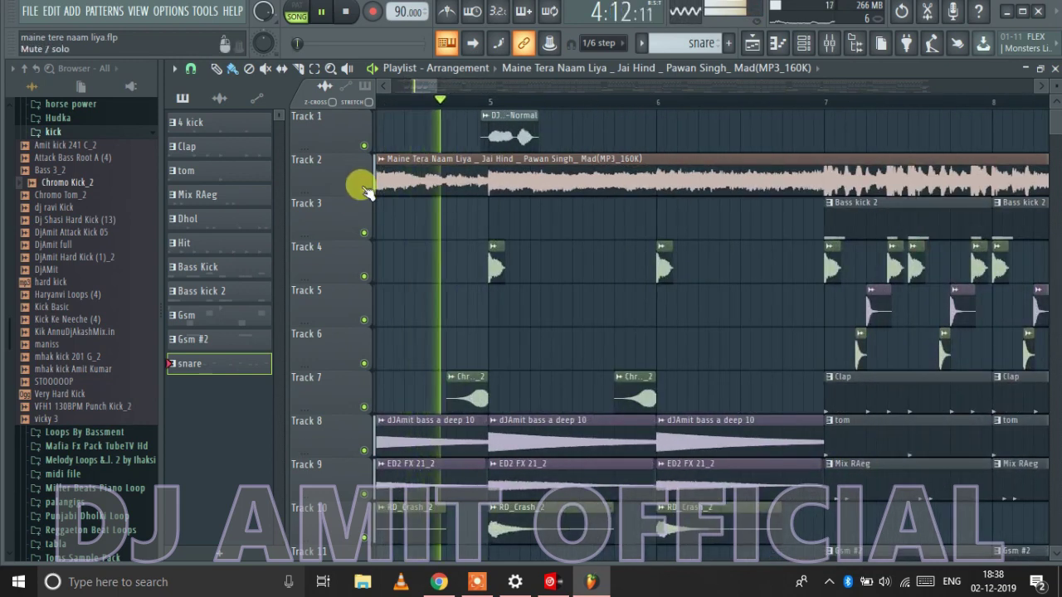
- Mute and unmute Track 2 during playback of bars 5 to 8 to compare the remix with and without the song, leaving it muted
click(364, 189)
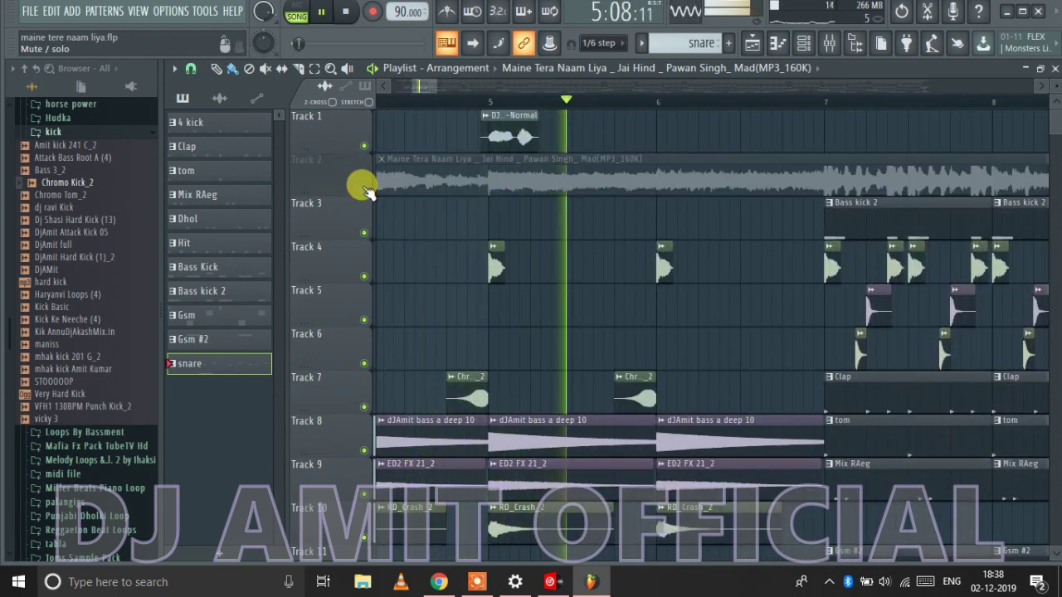
click(364, 188)
click(365, 189)
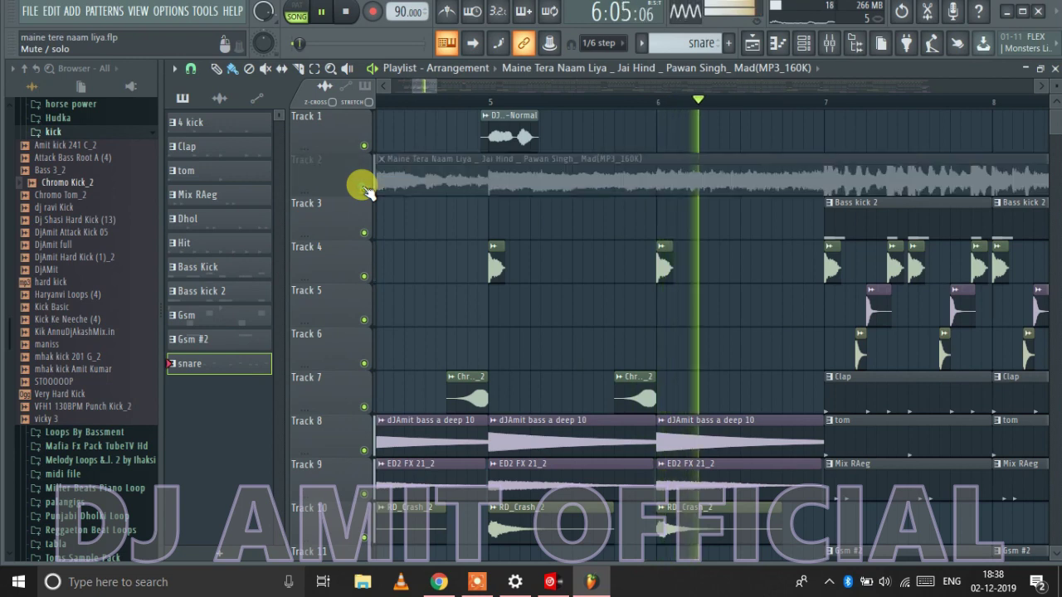
scroll(508, 270, down, 3)
click(364, 189)
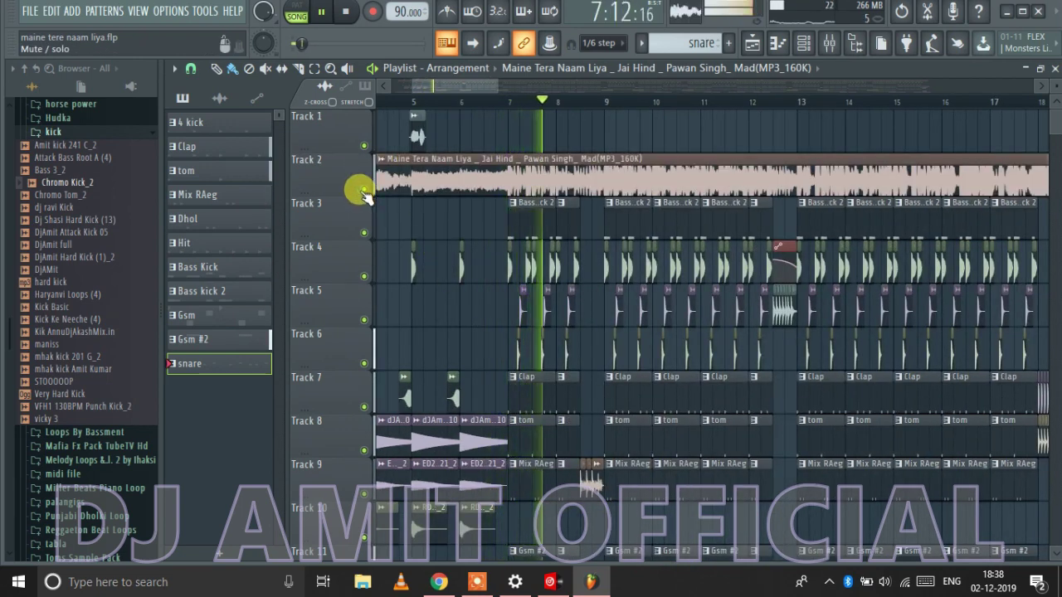
click(365, 189)
scroll(375, 241, up, 3)
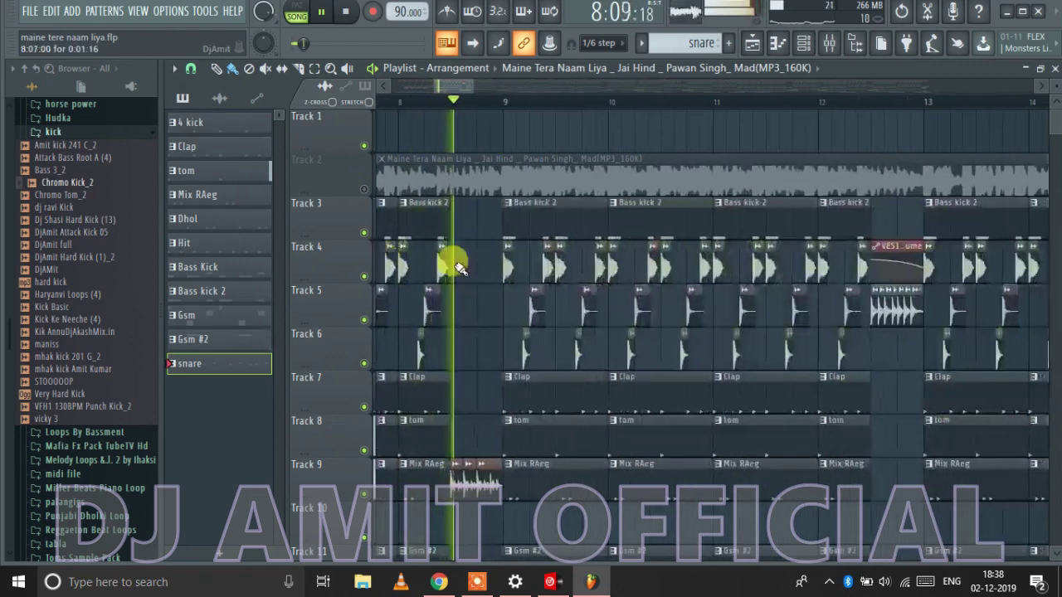
- Compare bars 9 to 11 with and without the Track 2 song clip by toggling its mute, leaving the track unmuted
scroll(459, 268, down, 4)
scroll(463, 249, up, 3)
scroll(462, 233, down, 3)
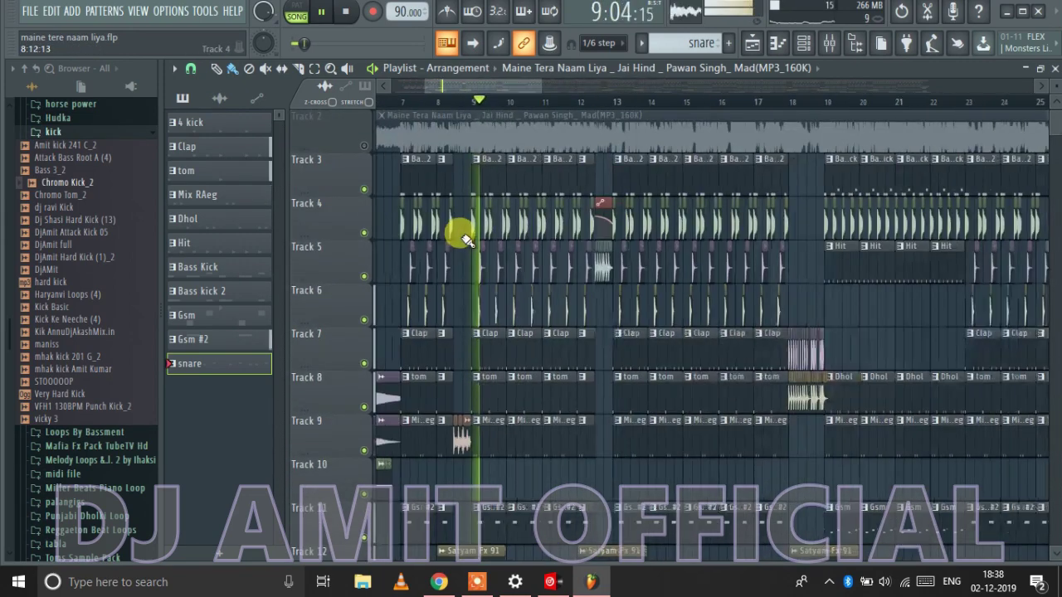
click(363, 145)
click(365, 146)
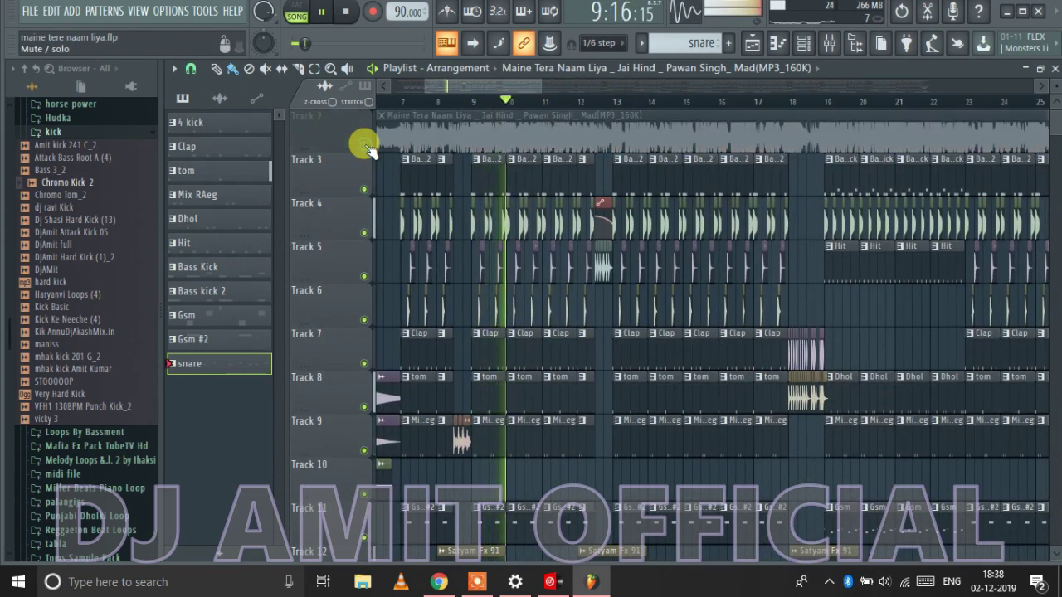
click(366, 146)
click(365, 146)
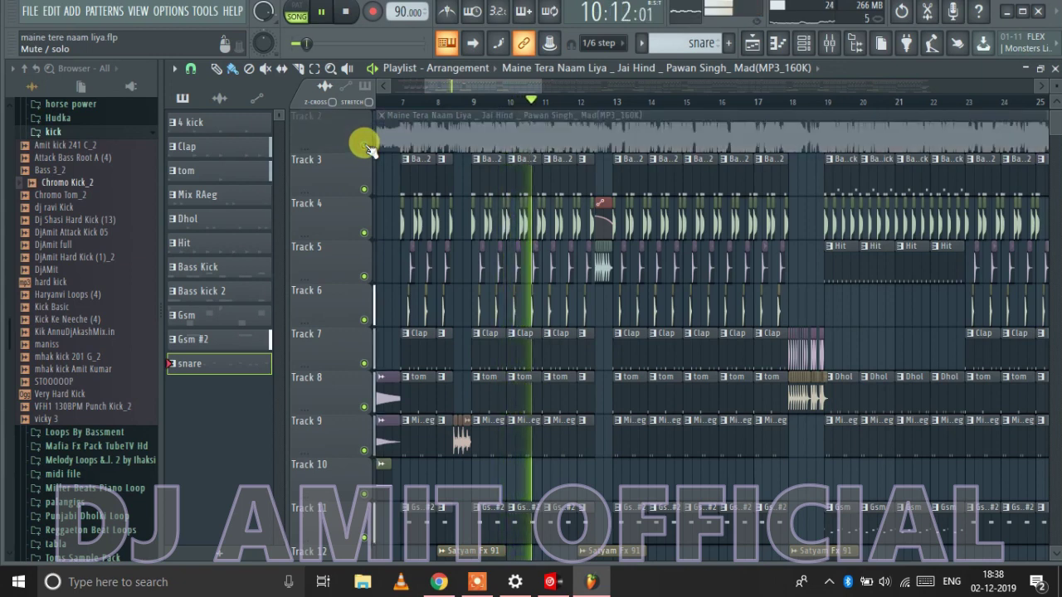
click(365, 146)
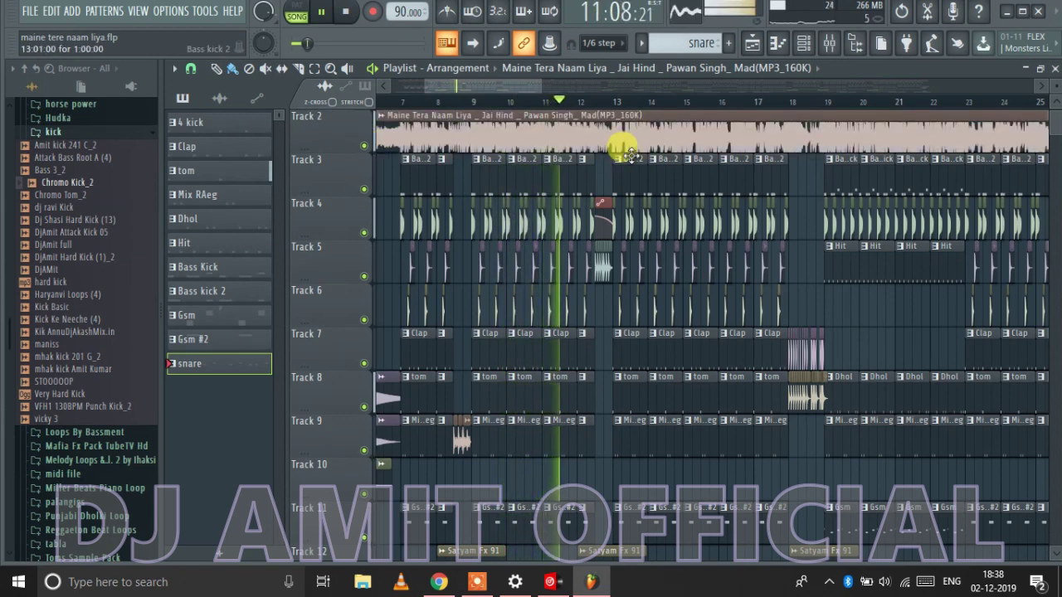
- Mute Track 2 and move playback ahead to about bar 15 to hear the beats alone
scroll(627, 149, up, 2)
scroll(627, 151, up, 2)
scroll(305, 173, down, 3)
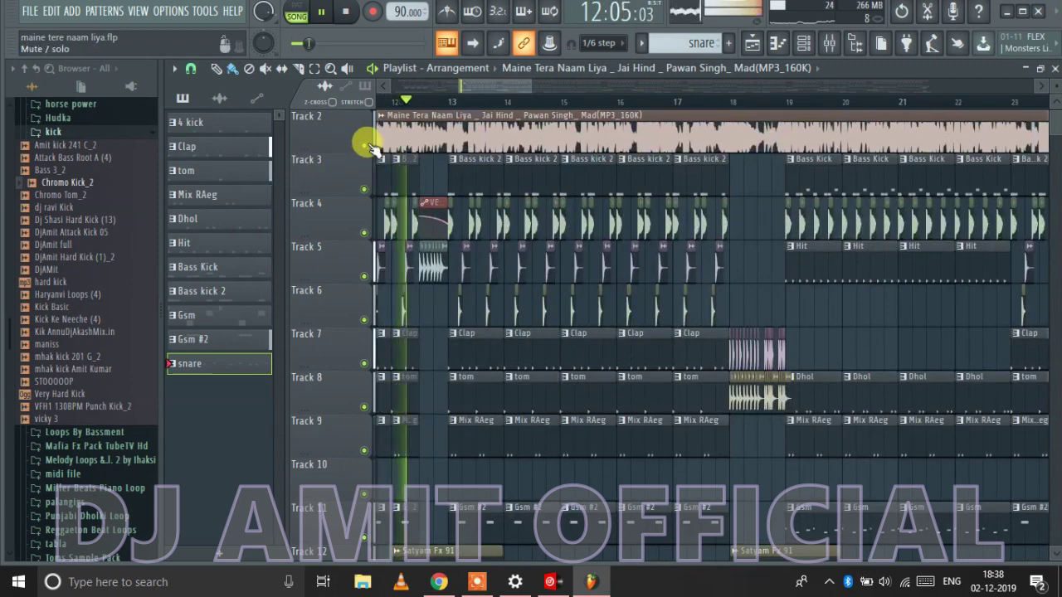
click(365, 146)
click(548, 102)
scroll(552, 173, down, 3)
scroll(561, 177, up, 2)
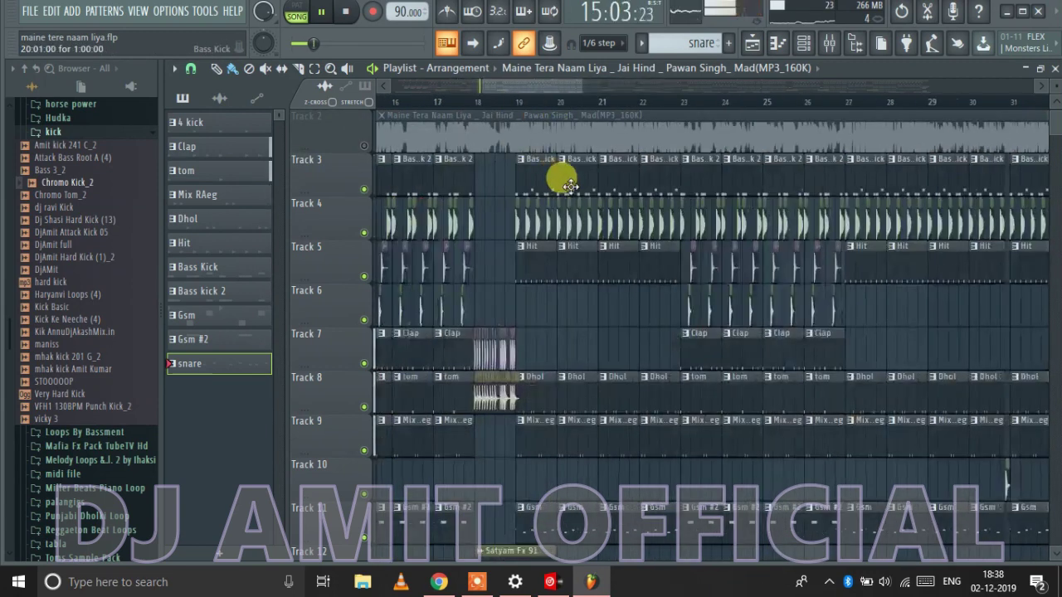
- Move playback to about bar 17 and listen to the fill at bar 18 with Track 2 unmuted, muting it again at bar 19
click(448, 100)
click(365, 146)
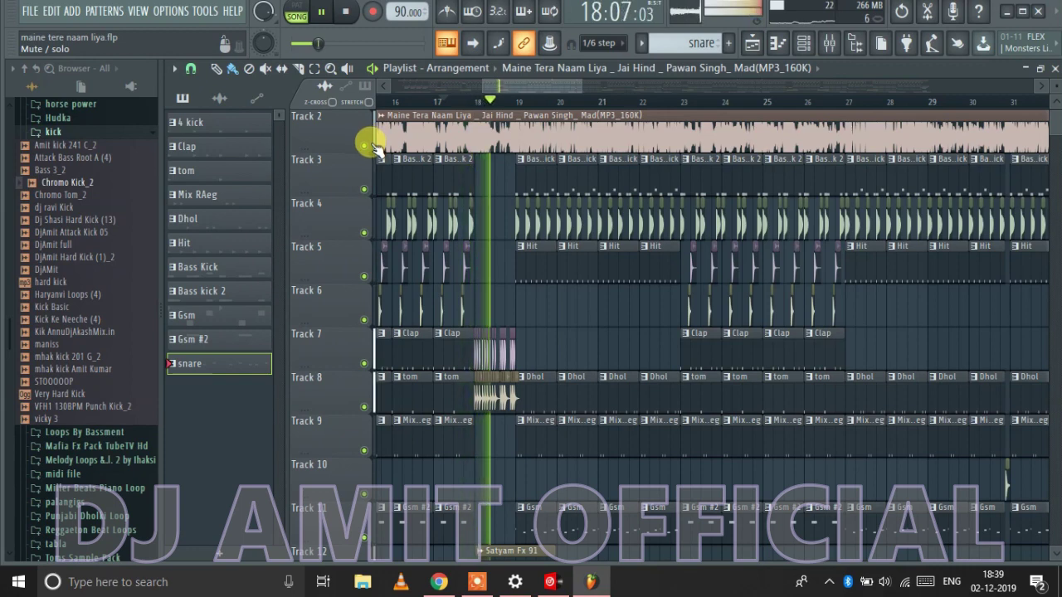
click(365, 146)
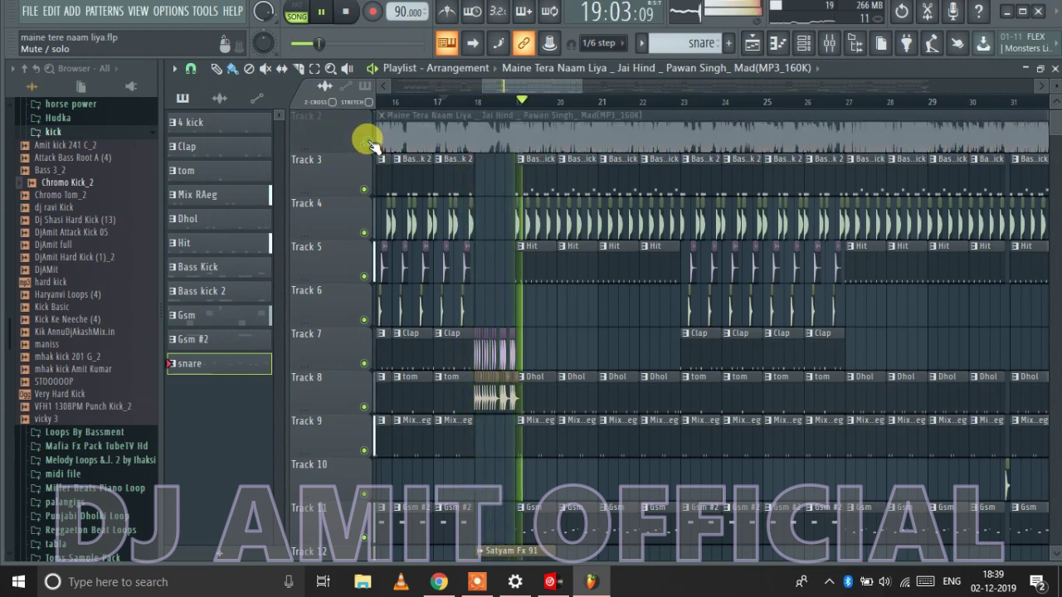
- Listen from about bar 22 and from bar 27, briefly unmuting Track 2 there before muting it again, and inspect the following bars
scroll(491, 166, down, 1)
click(469, 100)
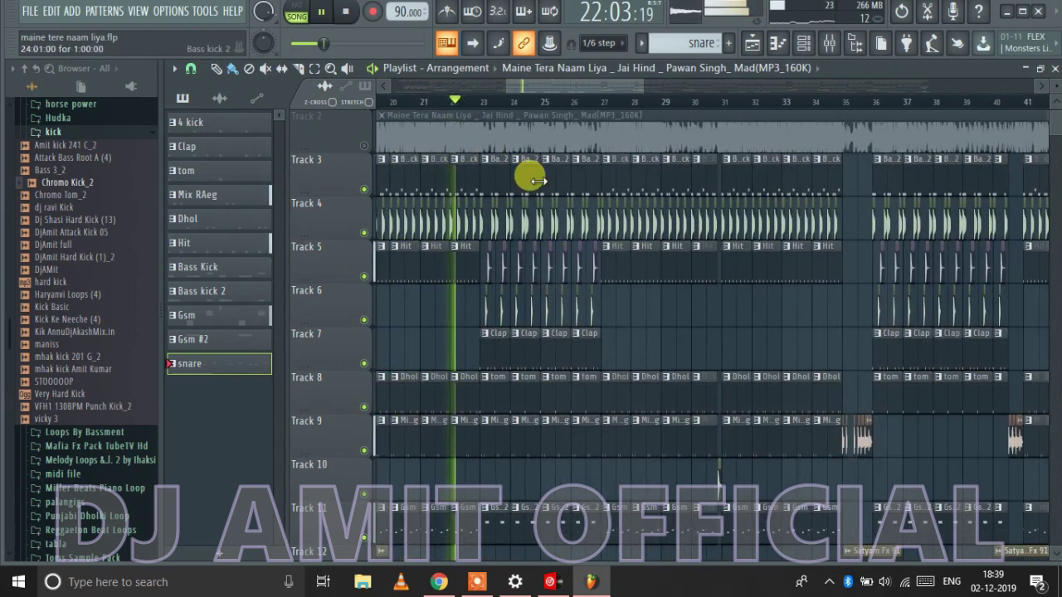
scroll(448, 157, down, 1)
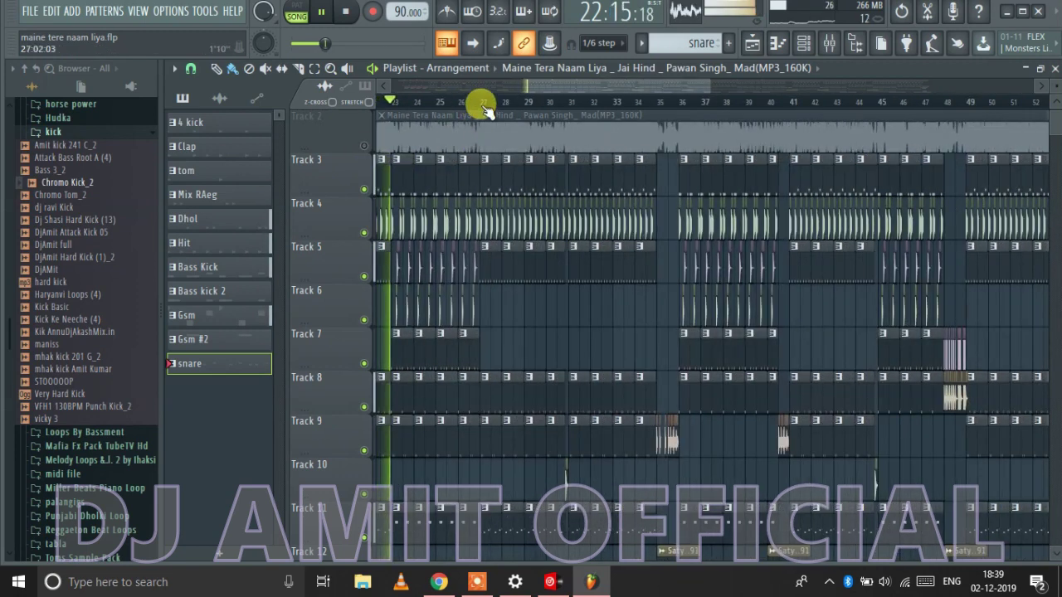
click(482, 101)
click(364, 147)
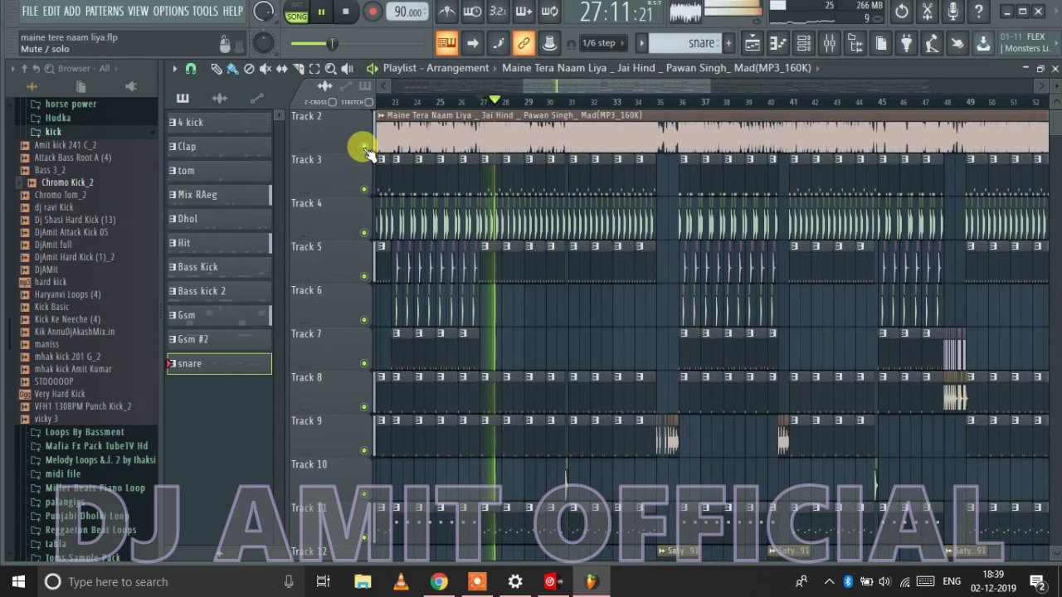
click(364, 146)
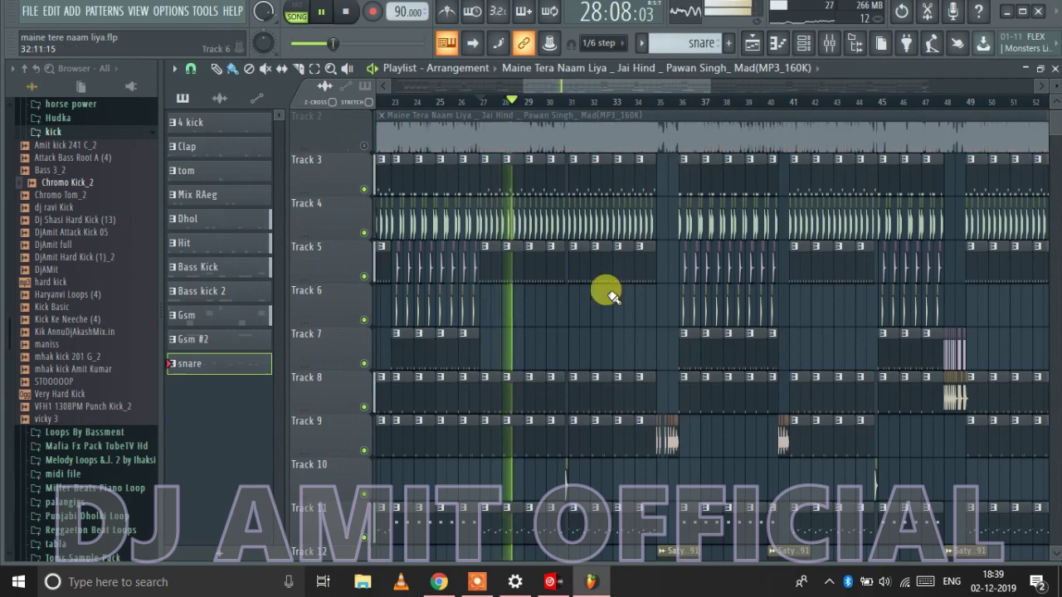
scroll(604, 299, down, 3)
scroll(574, 340, up, 2)
scroll(550, 379, up, 8)
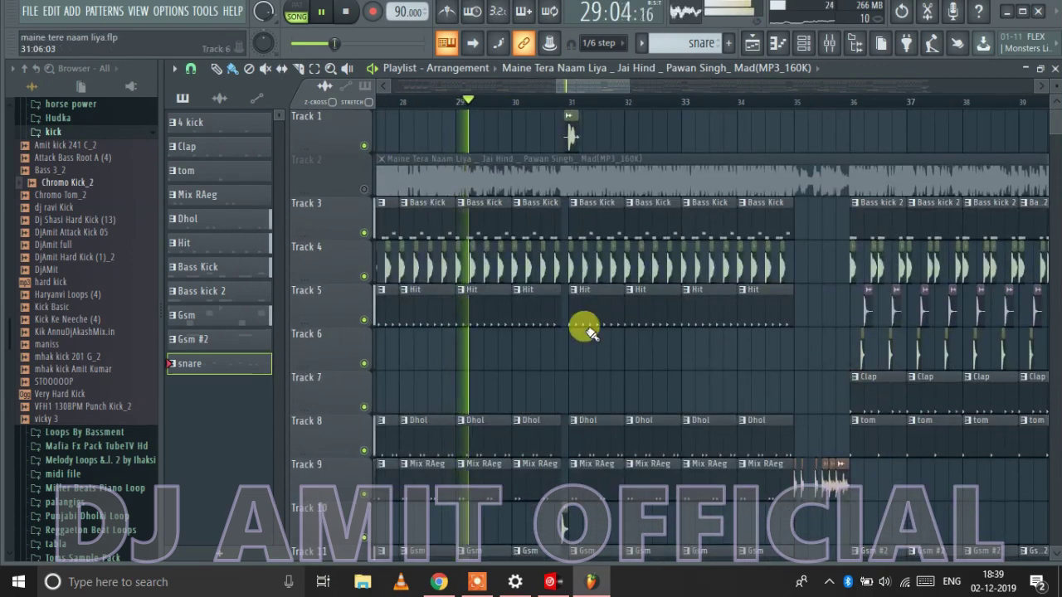
- Examine the arrangement from bar 29 to bar 34 during playback with Track 2 muted
scroll(450, 325, down, 2)
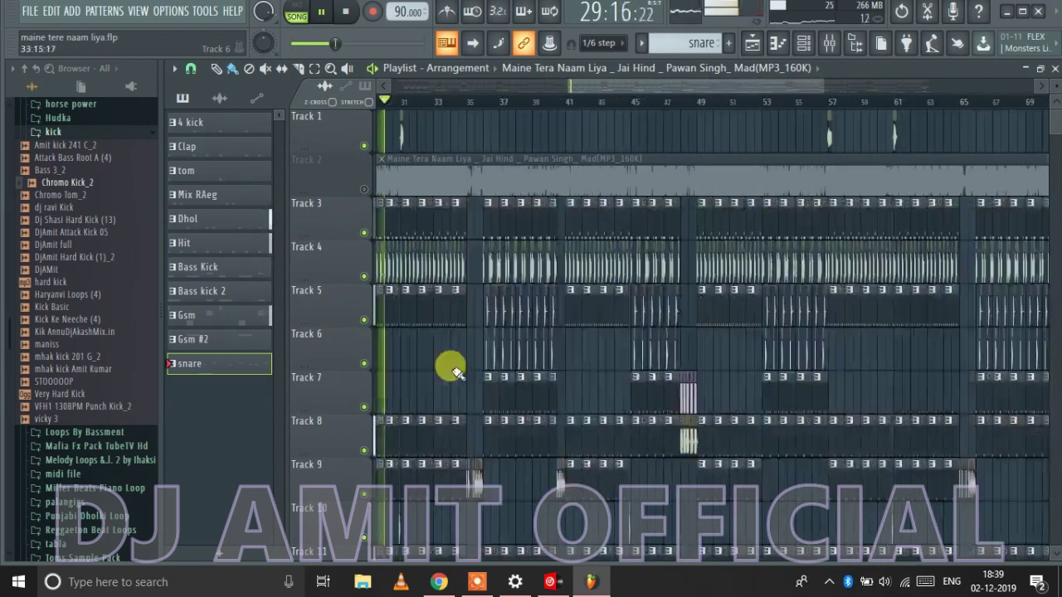
scroll(409, 357, down, 2)
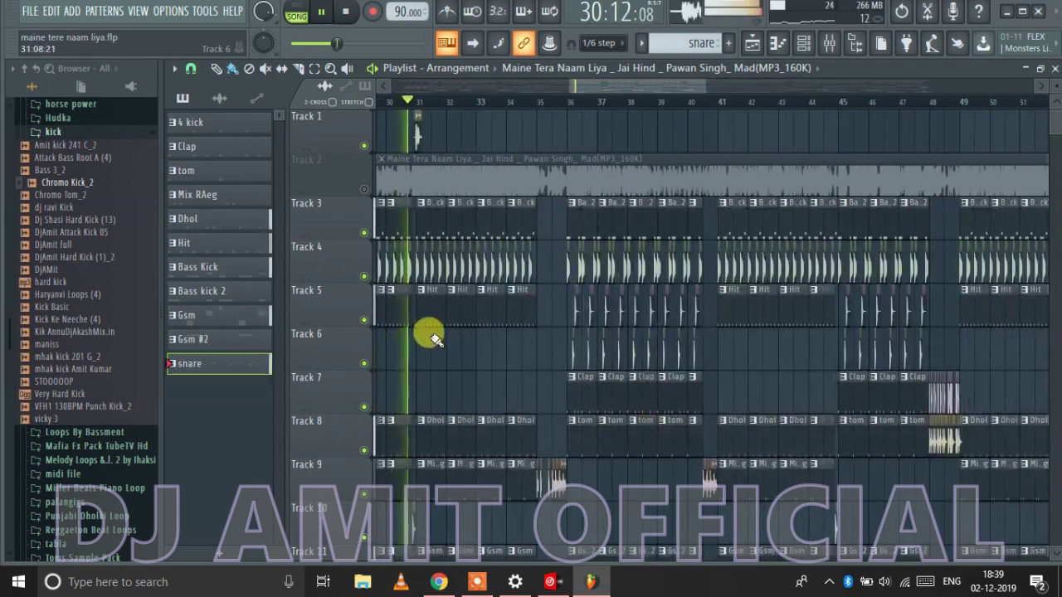
scroll(445, 340, up, 4)
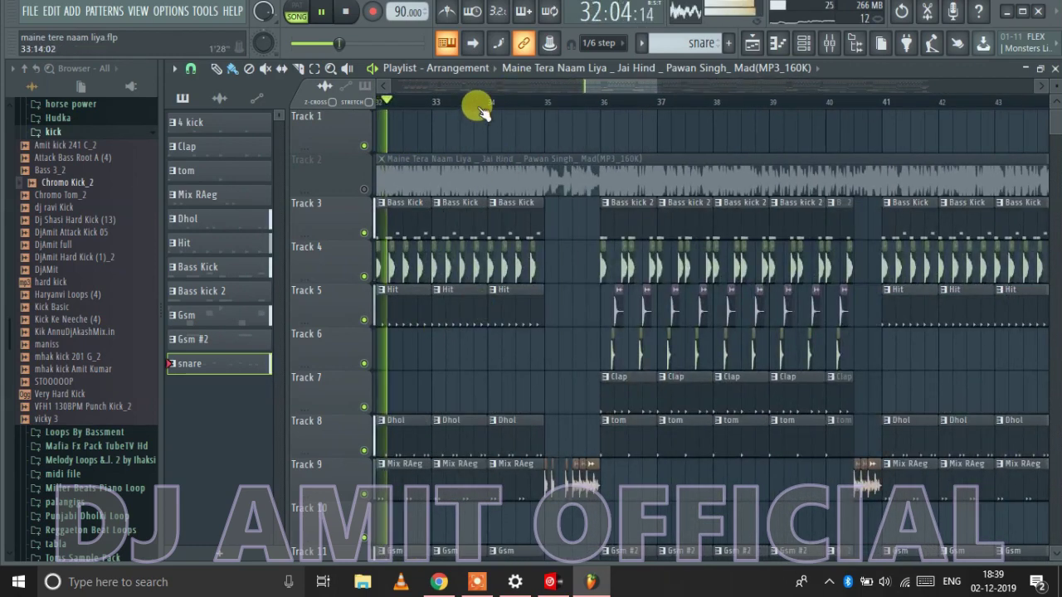
scroll(483, 110, down, 3)
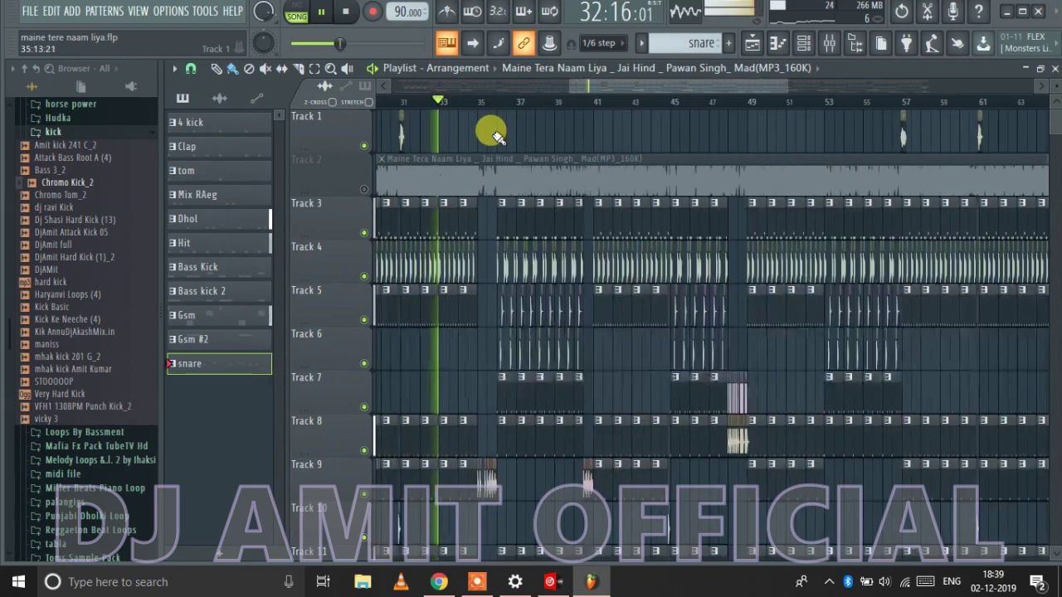
scroll(495, 138, up, 3)
scroll(354, 146, down, 2)
scroll(434, 142, up, 2)
scroll(535, 187, down, 3)
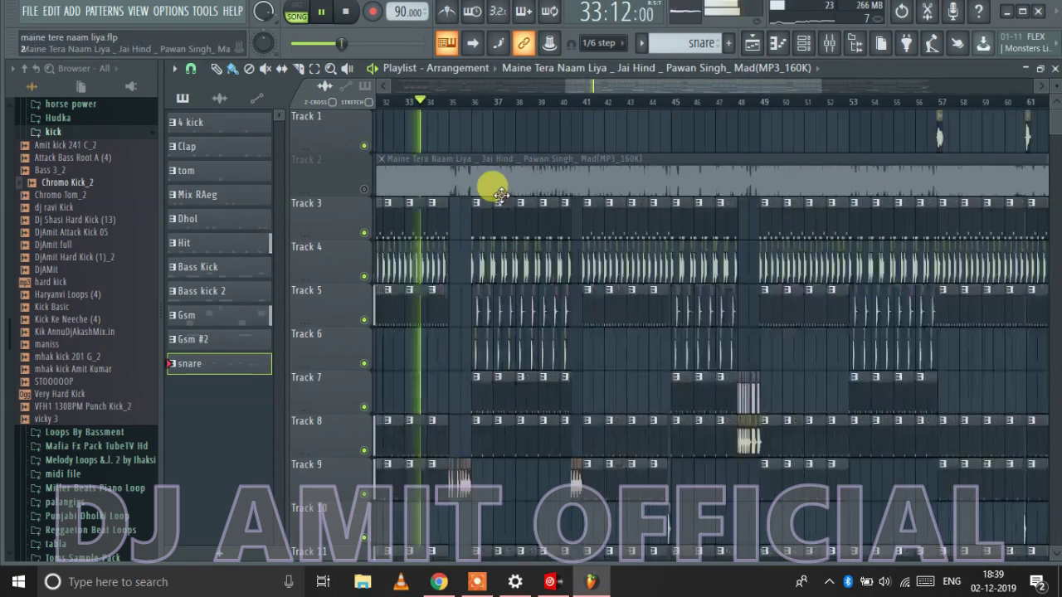
scroll(462, 208, up, 4)
scroll(428, 226, down, 1)
scroll(431, 229, up, 1)
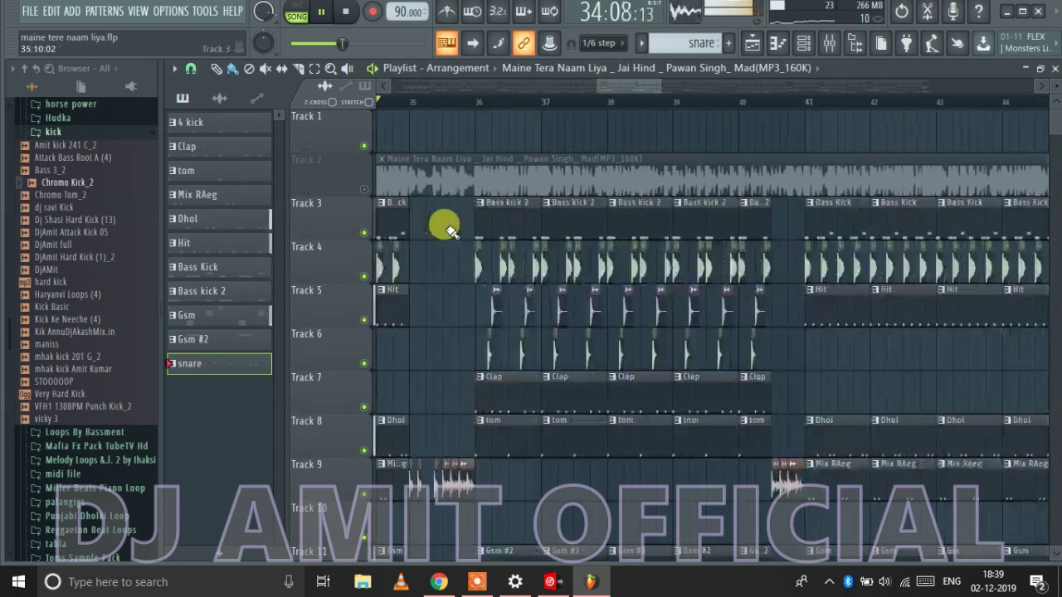
- Listen to the section from bar 35 to bar 38 with Track 2 unmuted, muting it again at bar 38
scroll(440, 232, down, 4)
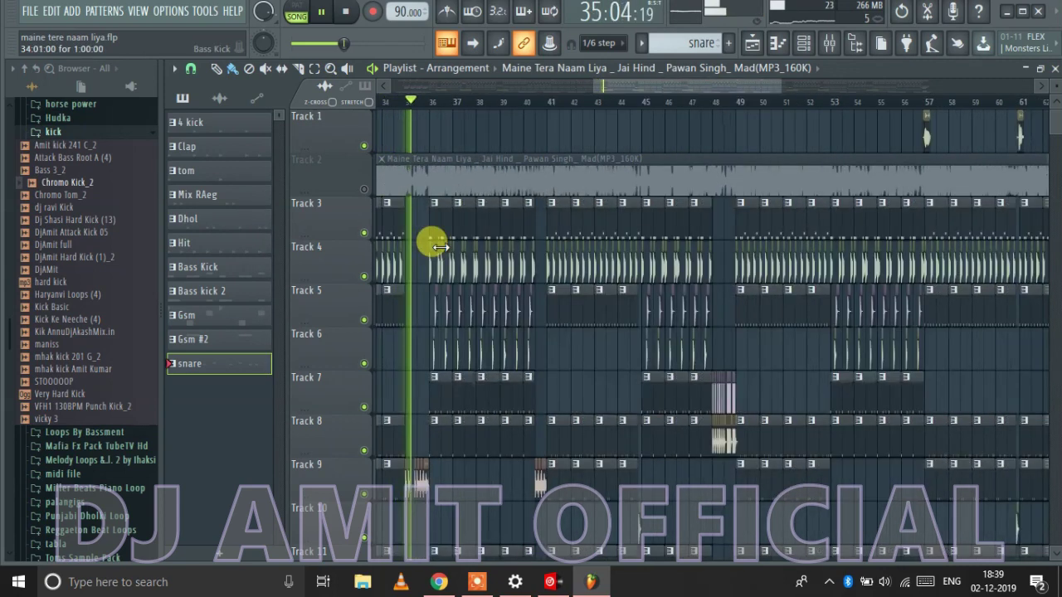
click(366, 192)
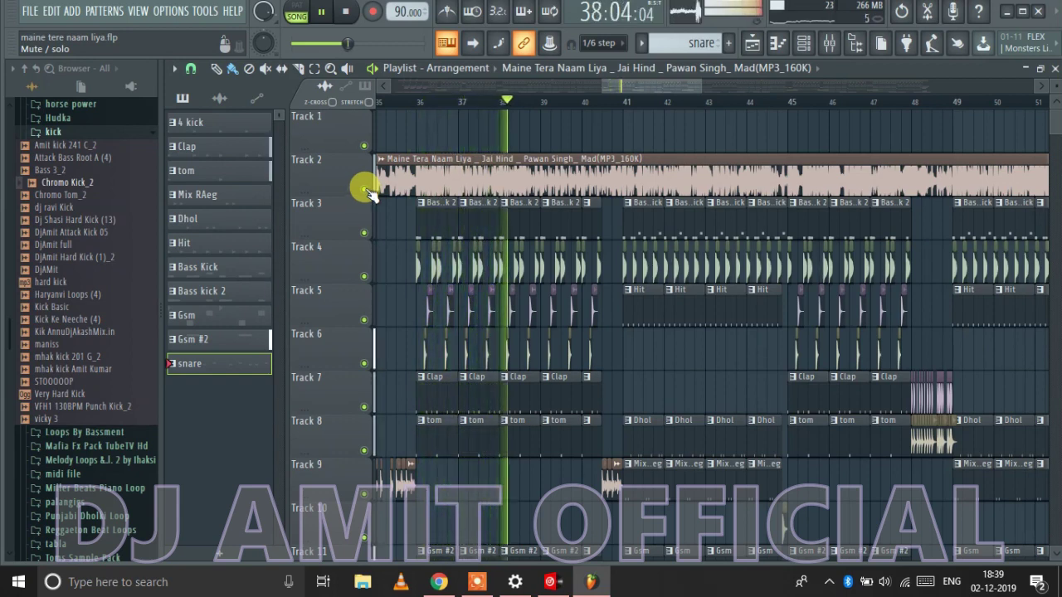
click(366, 191)
- Skip playback ahead to about bar 42 and to about bar 44 to hear the beats alone
scroll(462, 208, down, 3)
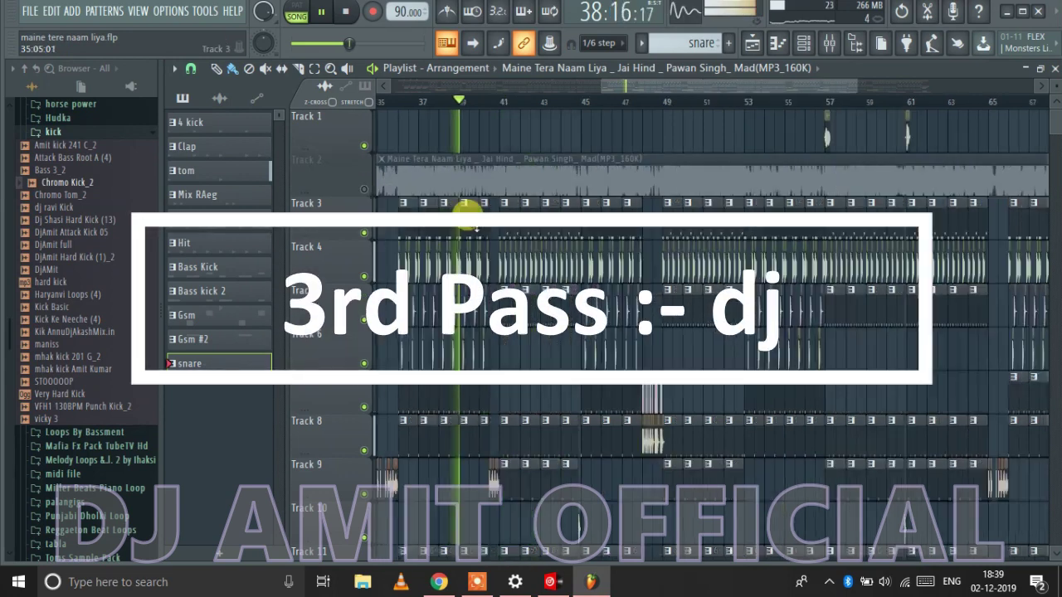
scroll(419, 123, up, 3)
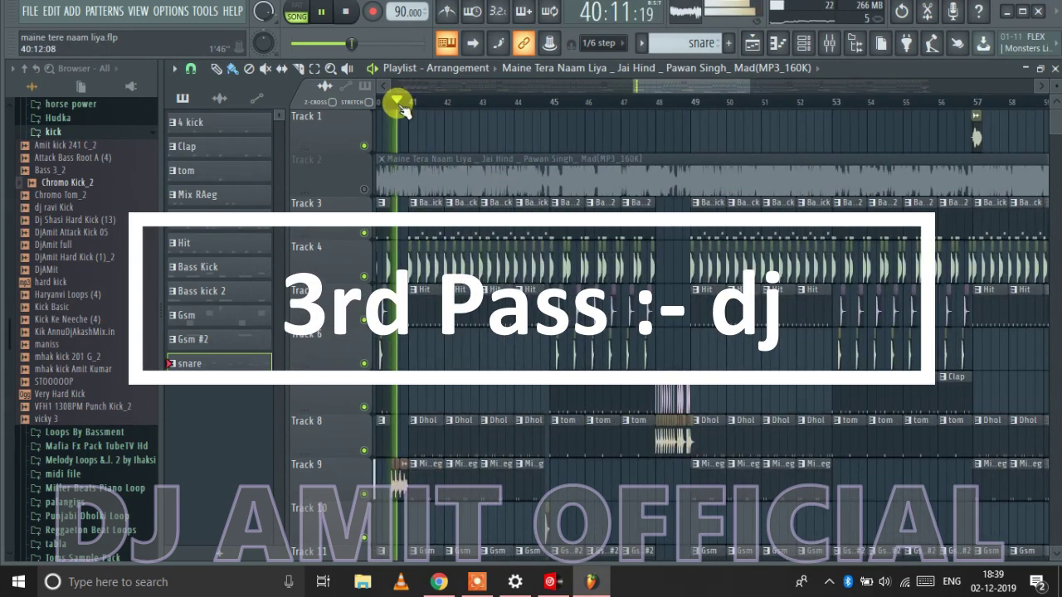
click(472, 103)
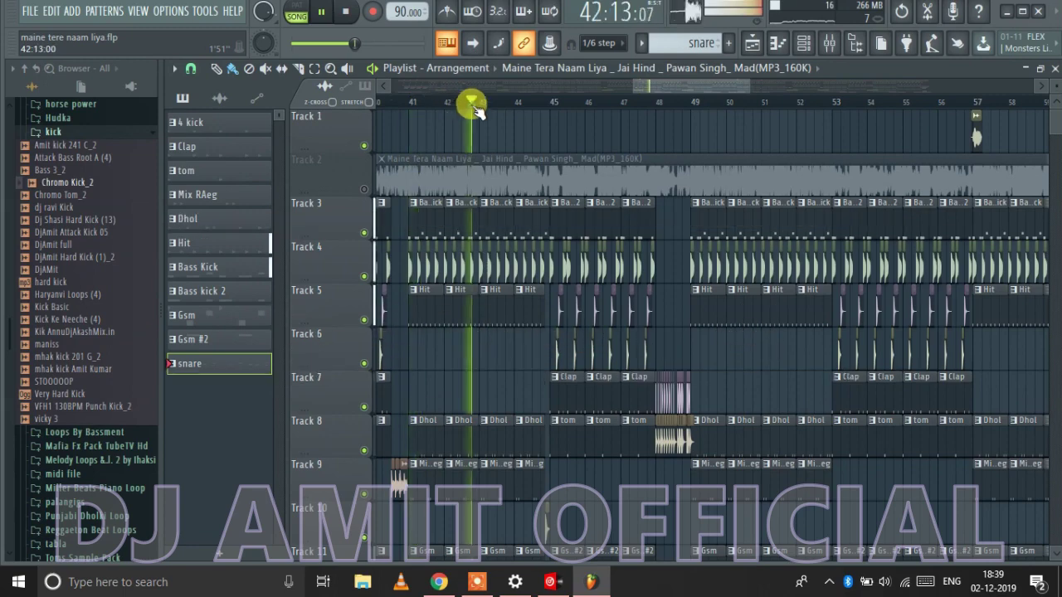
click(540, 105)
scroll(522, 147, right, 3)
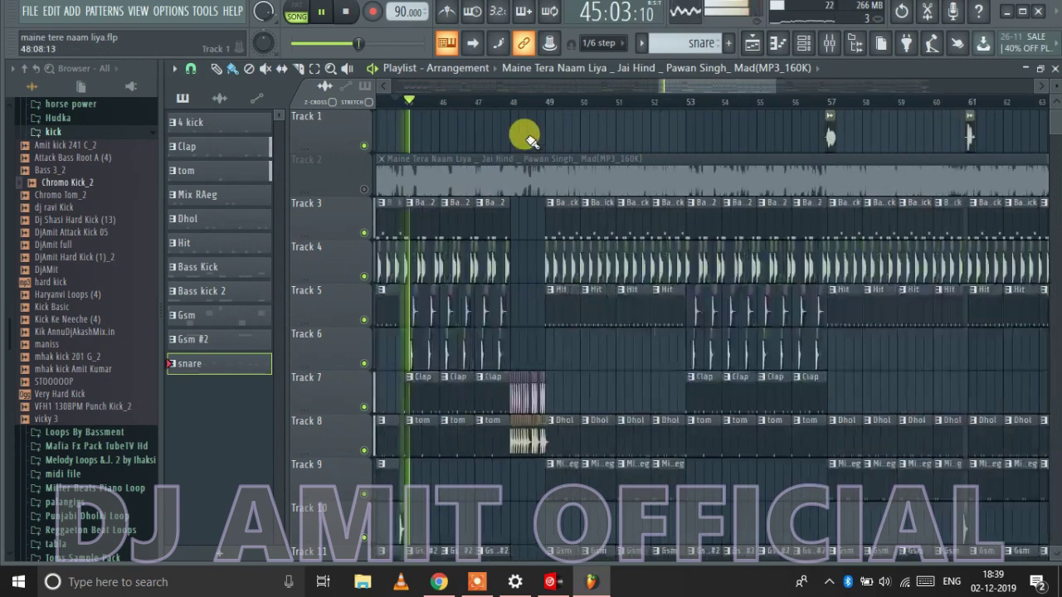
- Move playback to about bar 47 and listen to the fill at bar 48 with Track 2 unmuted, muting it again afterward
click(487, 102)
scroll(548, 123, up, 4)
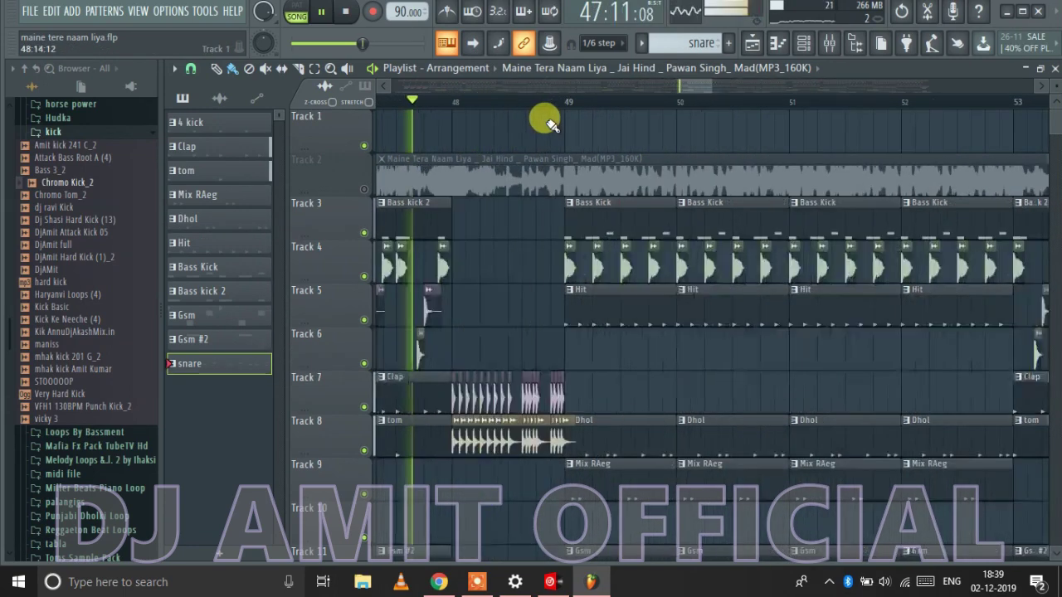
click(364, 189)
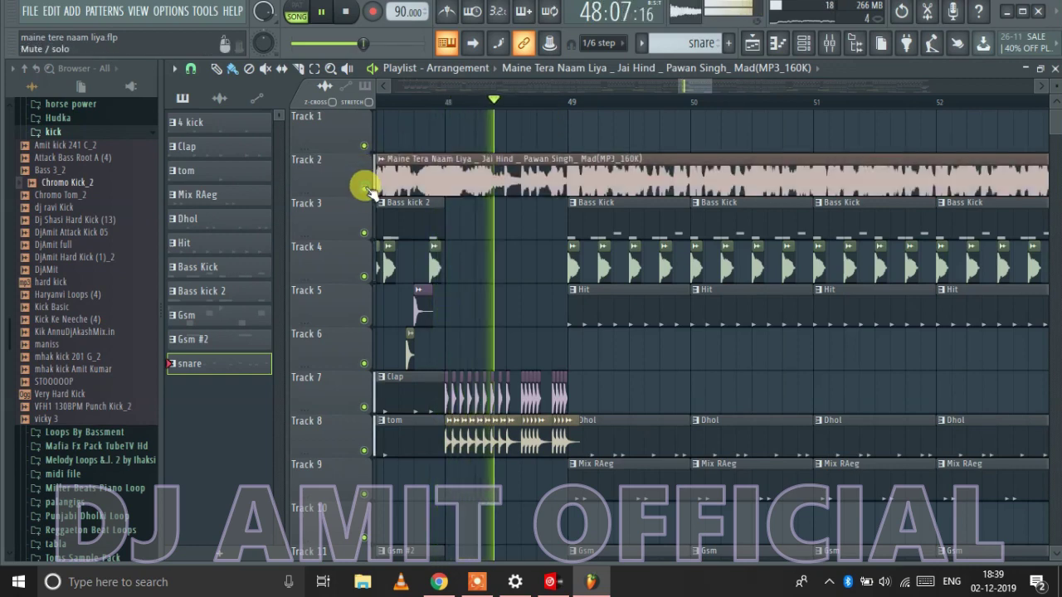
click(365, 186)
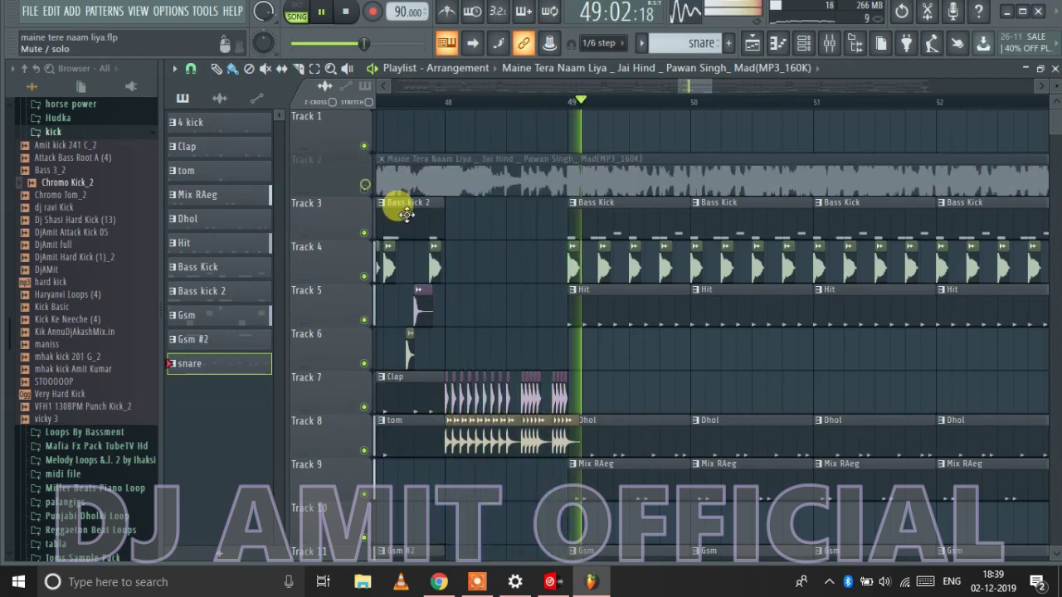
- Skip playback to about bar 53 and to about bar 58 to sample the beats with Track 2 muted
scroll(569, 171, down, 4)
click(588, 103)
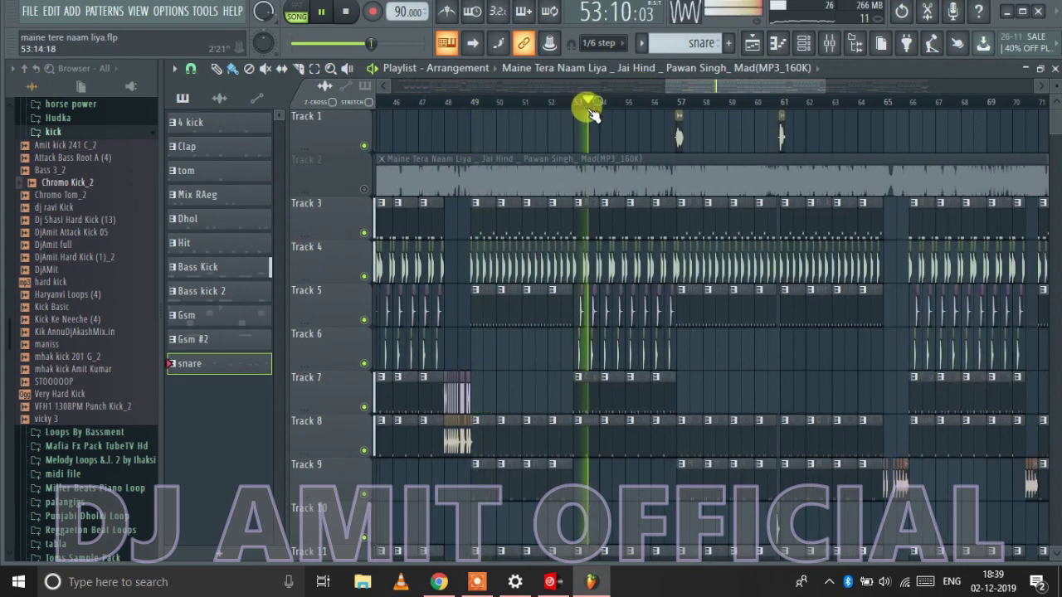
scroll(747, 124, up, 3)
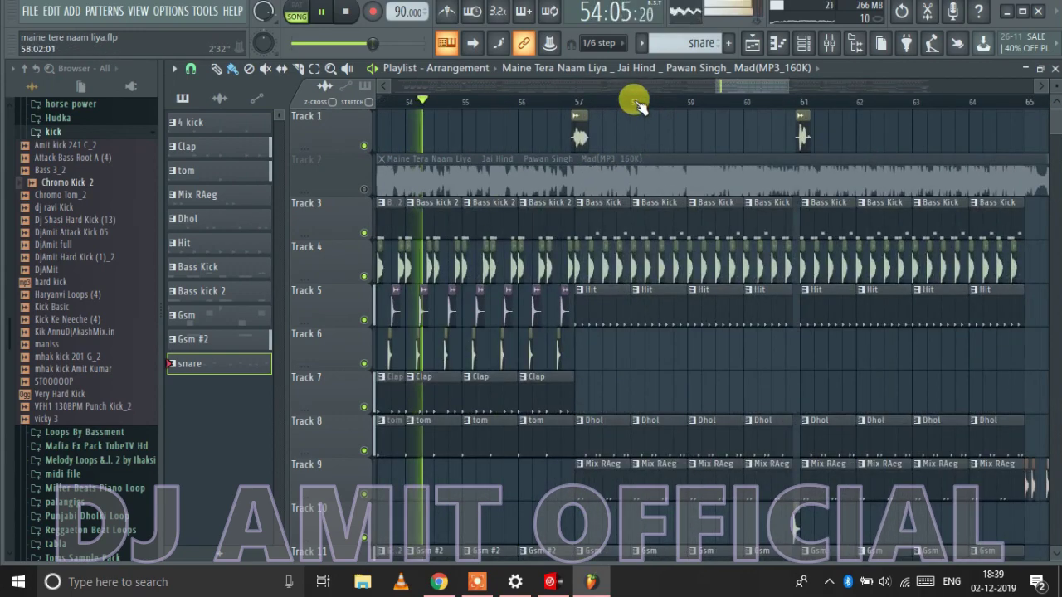
click(636, 104)
scroll(493, 152, down, 3)
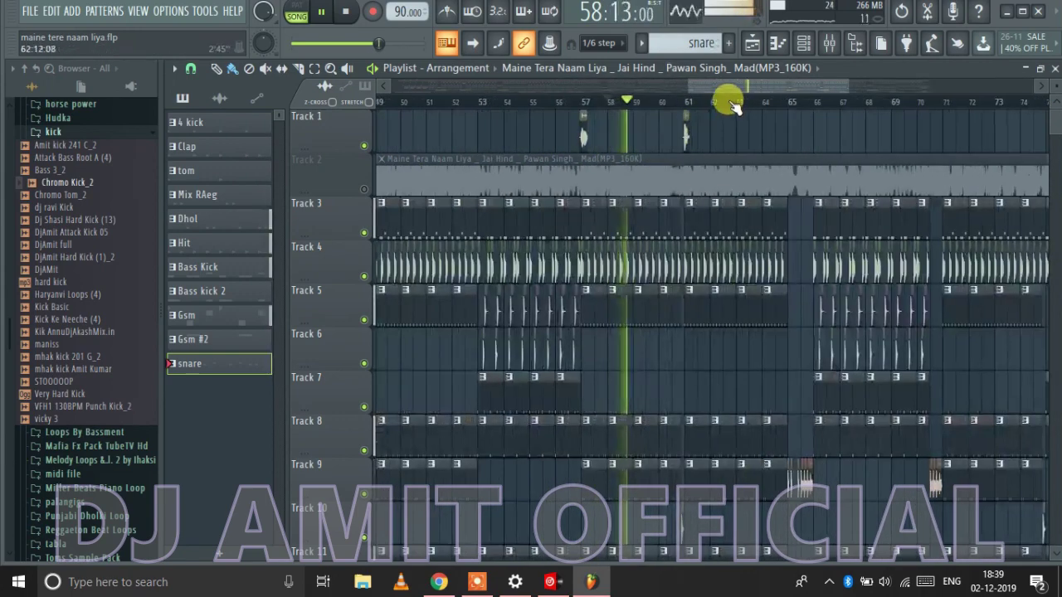
- Move playback to about bar 62 and briefly unmute Track 2 at bar 63 before muting it again
click(735, 103)
scroll(707, 173, down, 3)
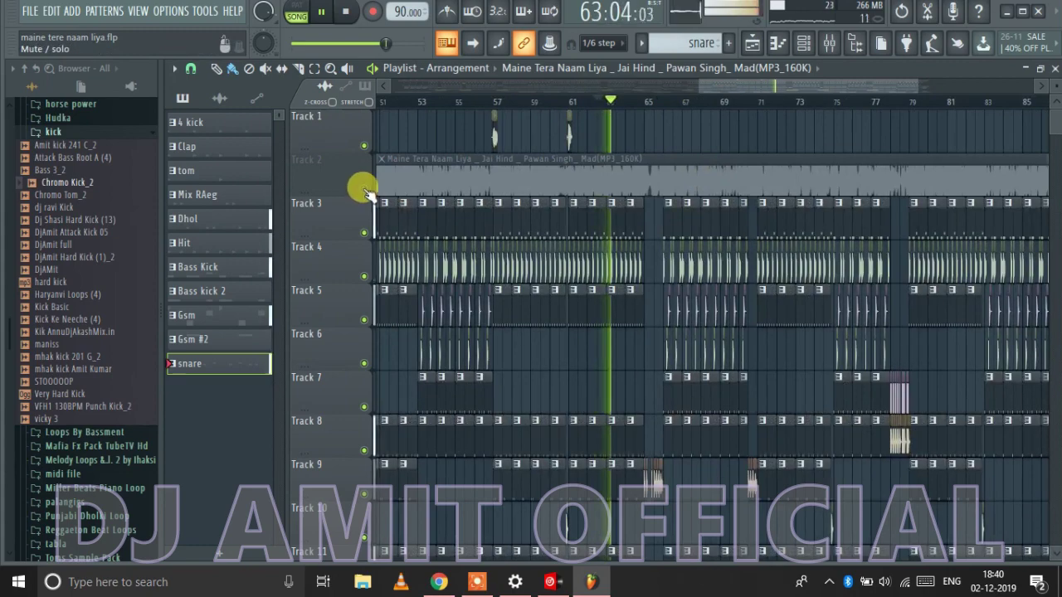
click(364, 189)
click(364, 189)
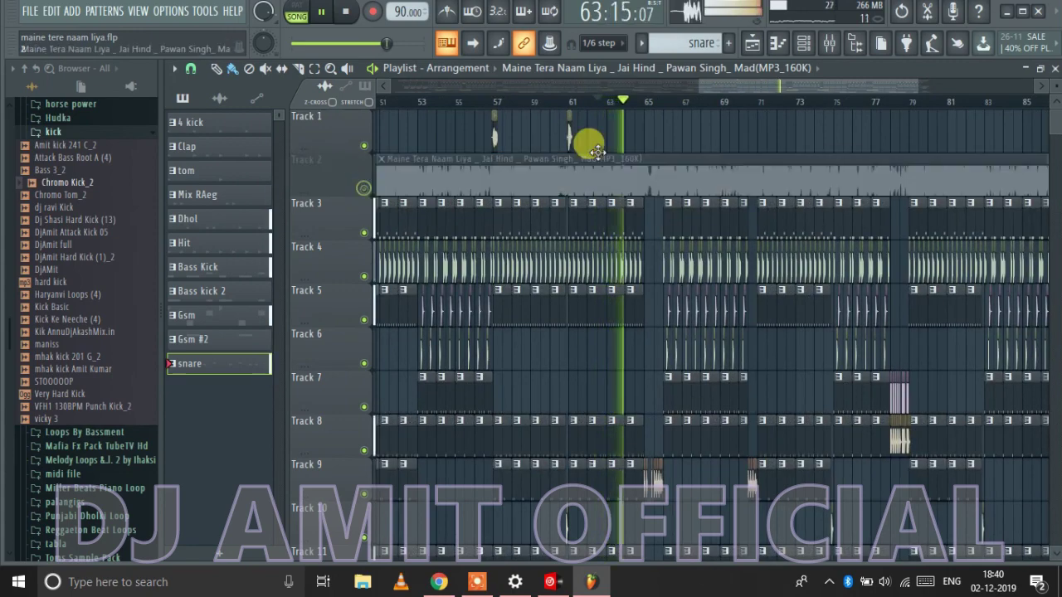
- Move playback to about bar 66 and examine the remaining arrangement, including the clips on Tracks 7 to 14
click(678, 101)
scroll(490, 173, down, 5)
scroll(884, 237, up, 6)
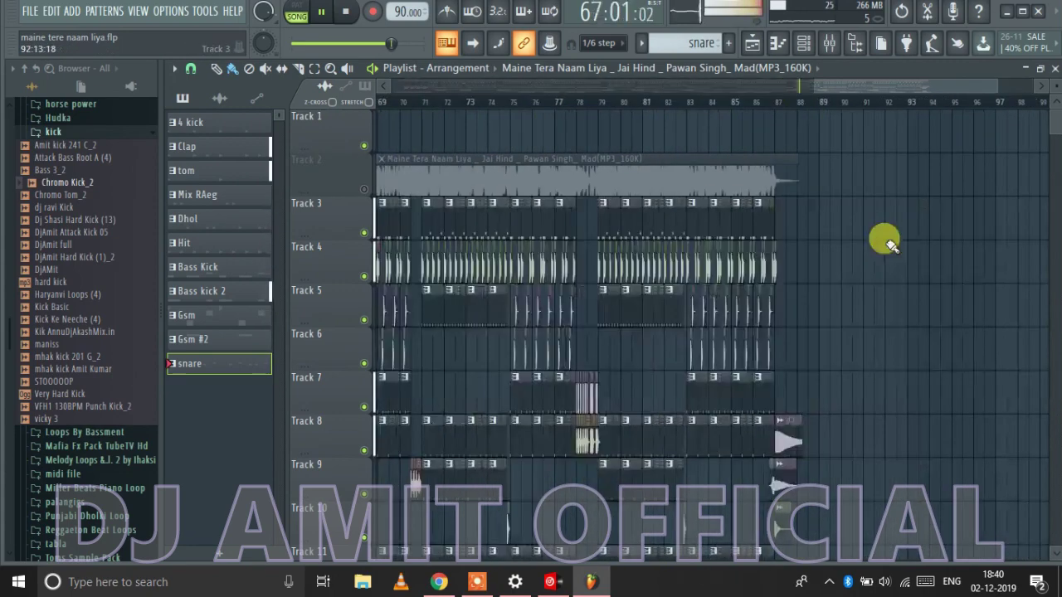
scroll(926, 250, down, 2)
scroll(771, 244, down, 2)
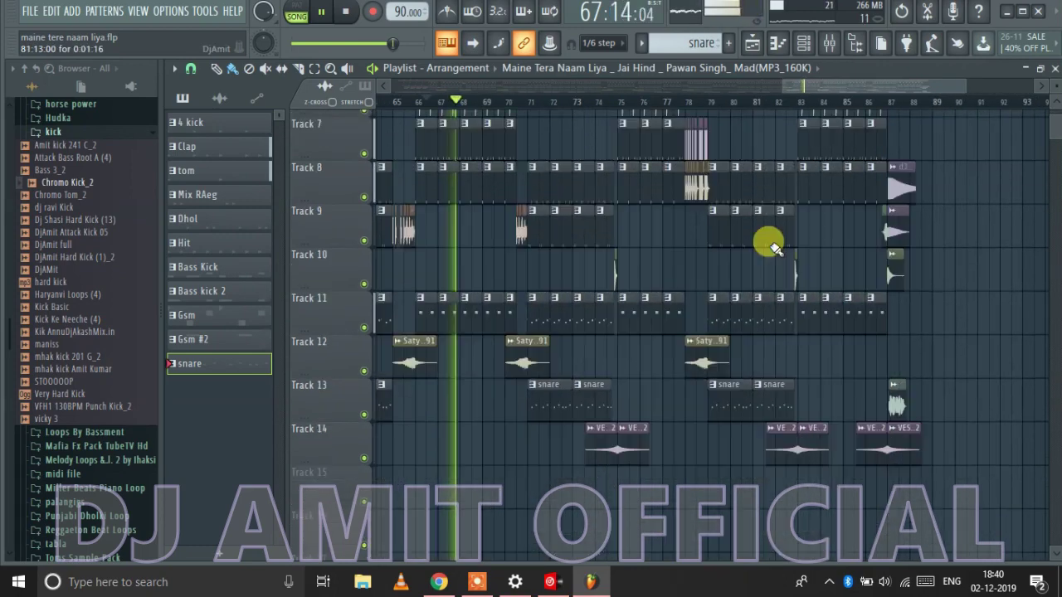
scroll(572, 290, up, 3)
scroll(648, 120, up, 5)
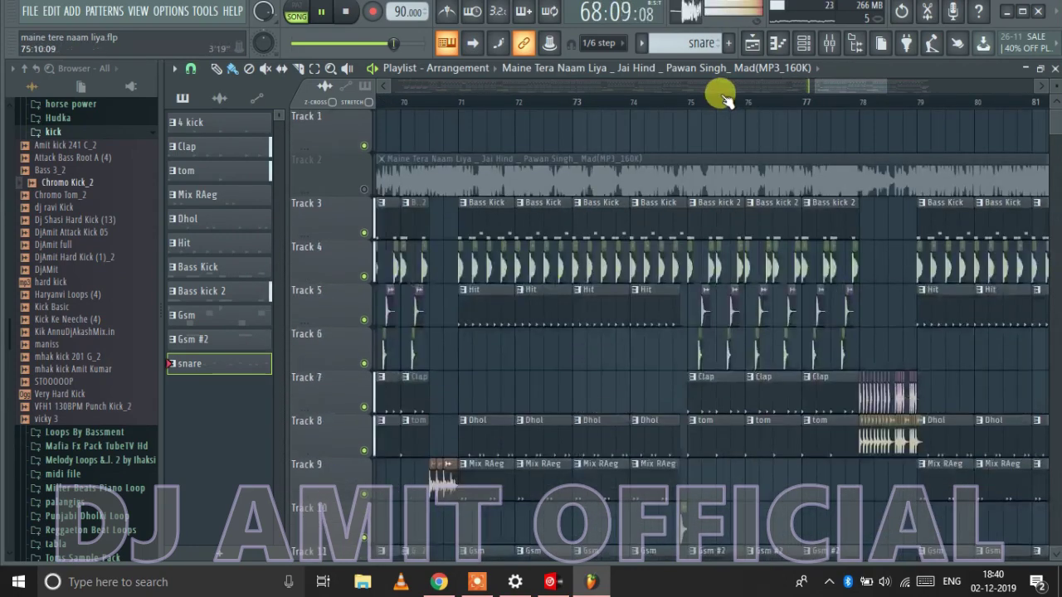
- Move playback to about bar 75, unmute Track 2 and follow the song through the fill at bar 78
click(724, 99)
click(363, 189)
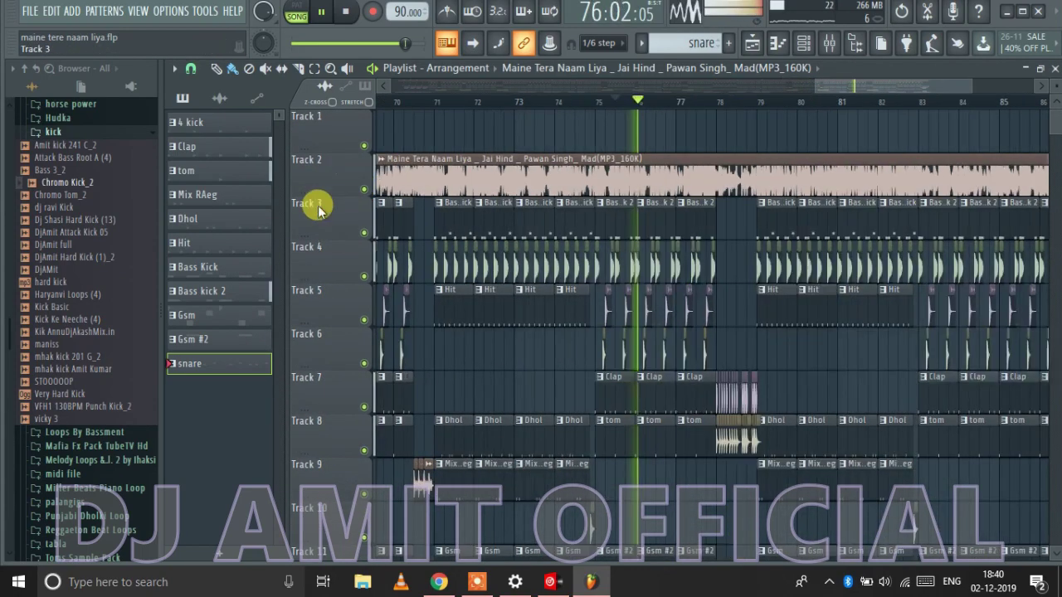
scroll(668, 253, up, 2)
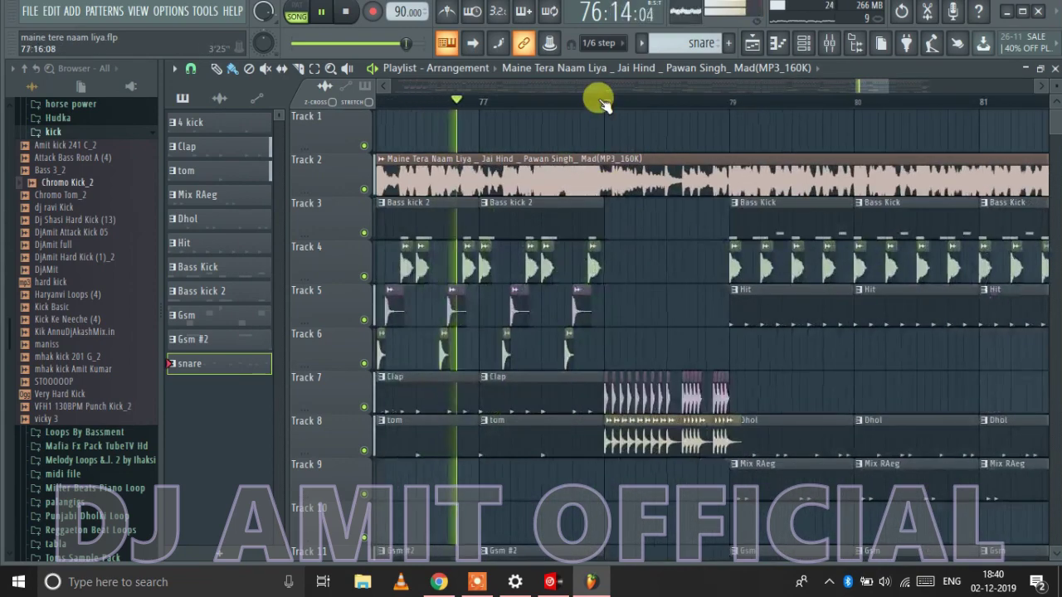
scroll(448, 131, down, 3)
scroll(640, 273, up, 2)
scroll(465, 266, down, 2)
scroll(410, 289, up, 4)
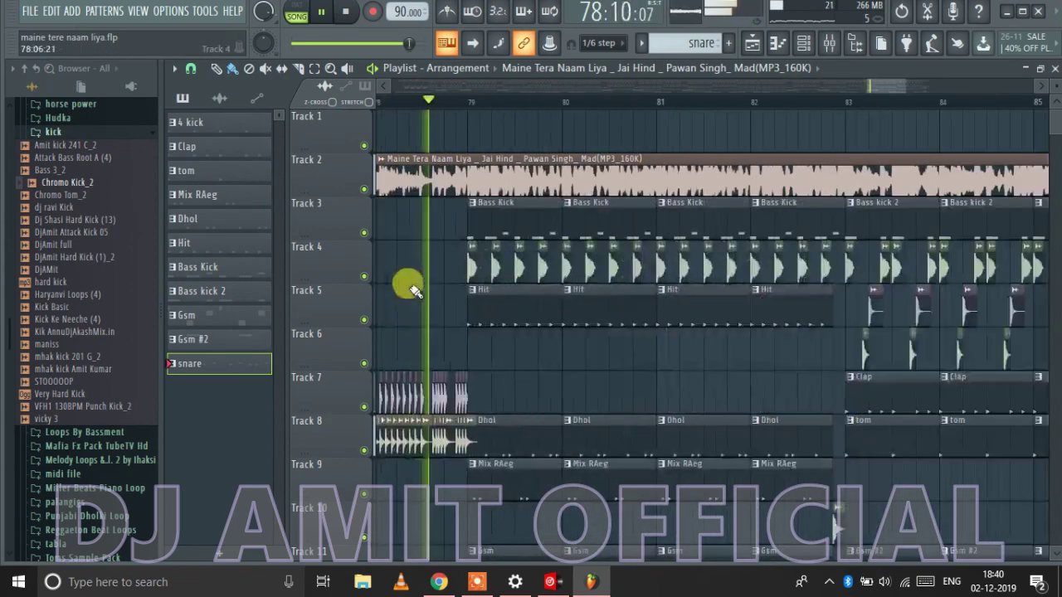
- Examine the final beat section from bar 79 to bar 86 across the upper and lower tracks during playback
scroll(453, 295, down, 4)
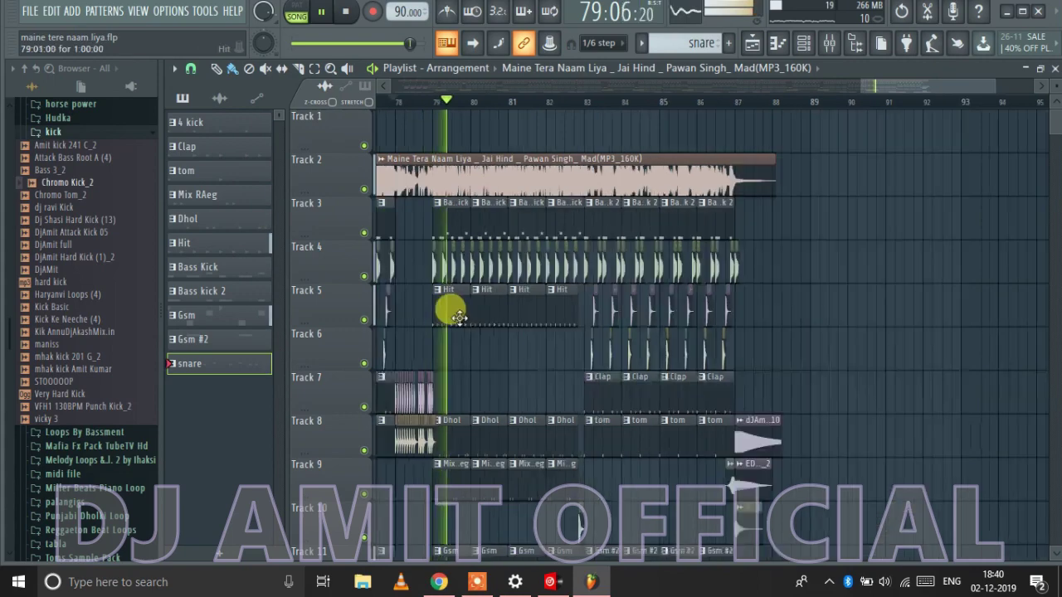
scroll(566, 170, up, 4)
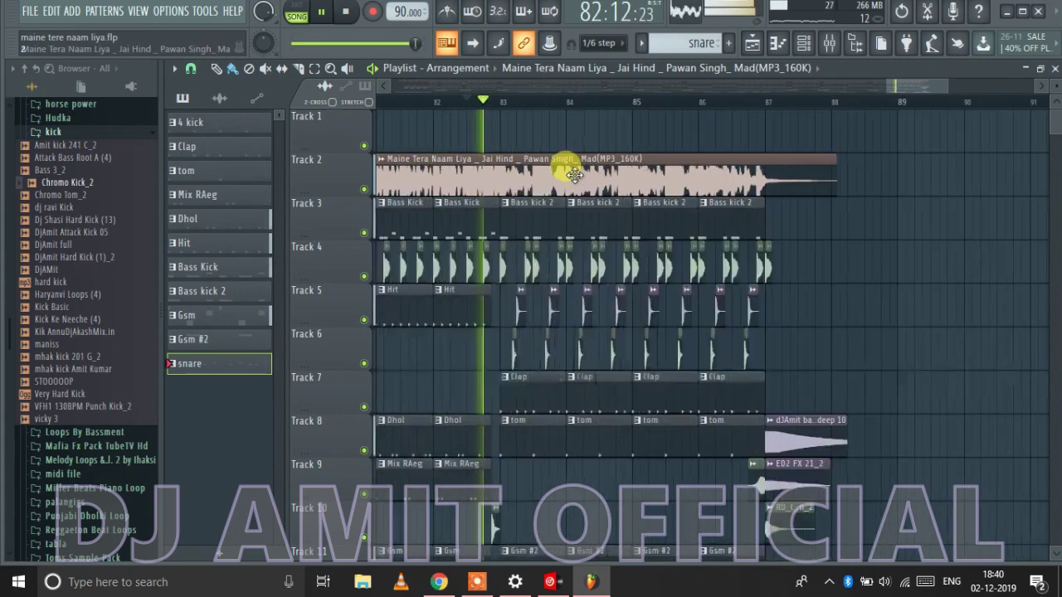
scroll(299, 235, down, 3)
scroll(423, 217, up, 3)
scroll(472, 248, down, 7)
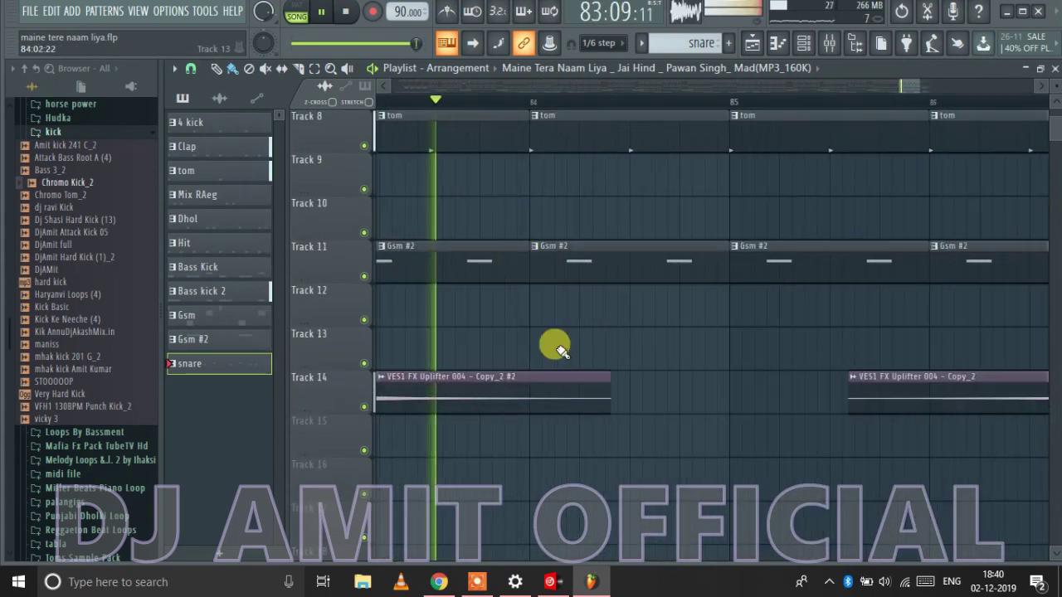
scroll(287, 239, up, 4)
scroll(656, 115, up, 3)
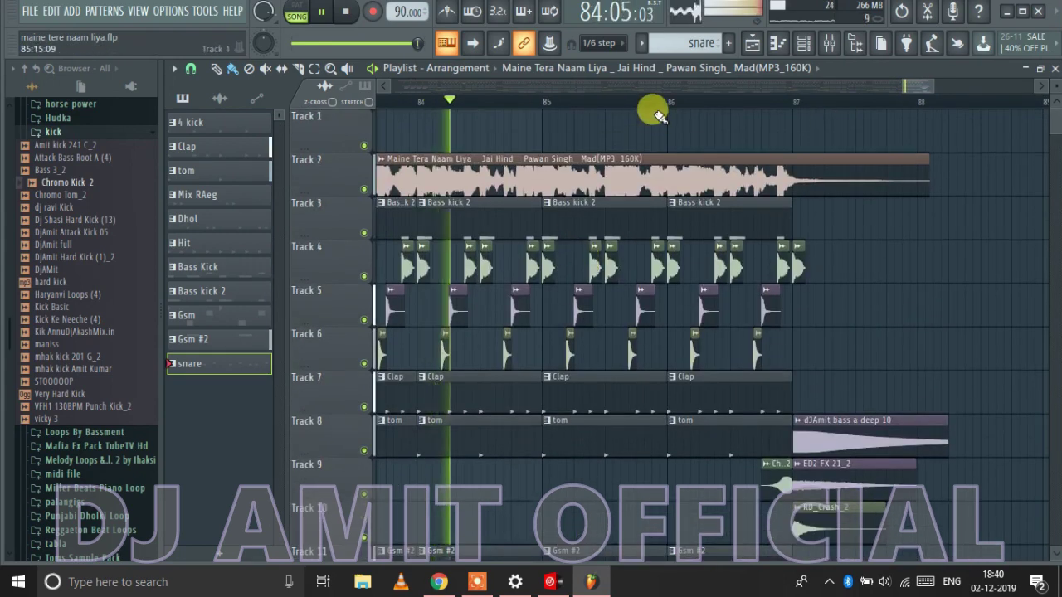
- Examine the ending effect clips at bar 87 on Tracks 8 to 14 as playback reaches them
scroll(573, 290, down, 6)
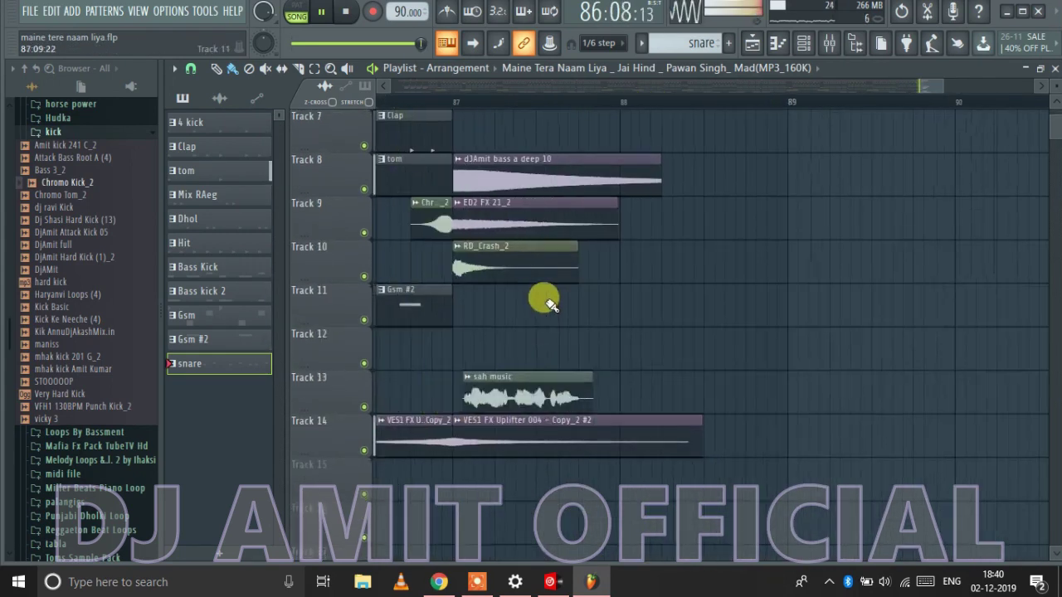
scroll(456, 306, down, 4)
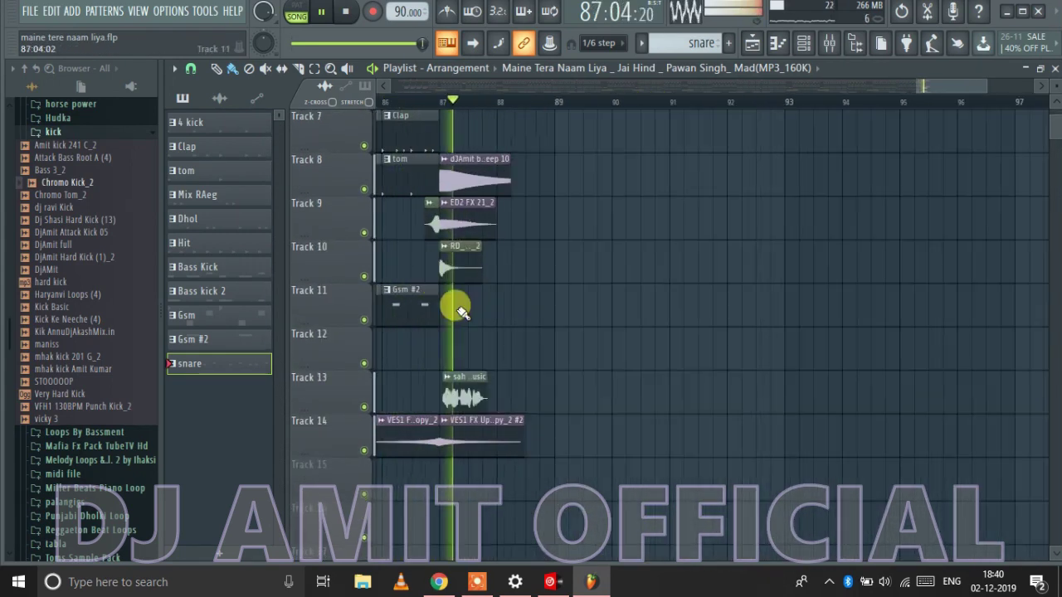
scroll(459, 306, up, 4)
scroll(552, 288, down, 1)
scroll(558, 293, down, 5)
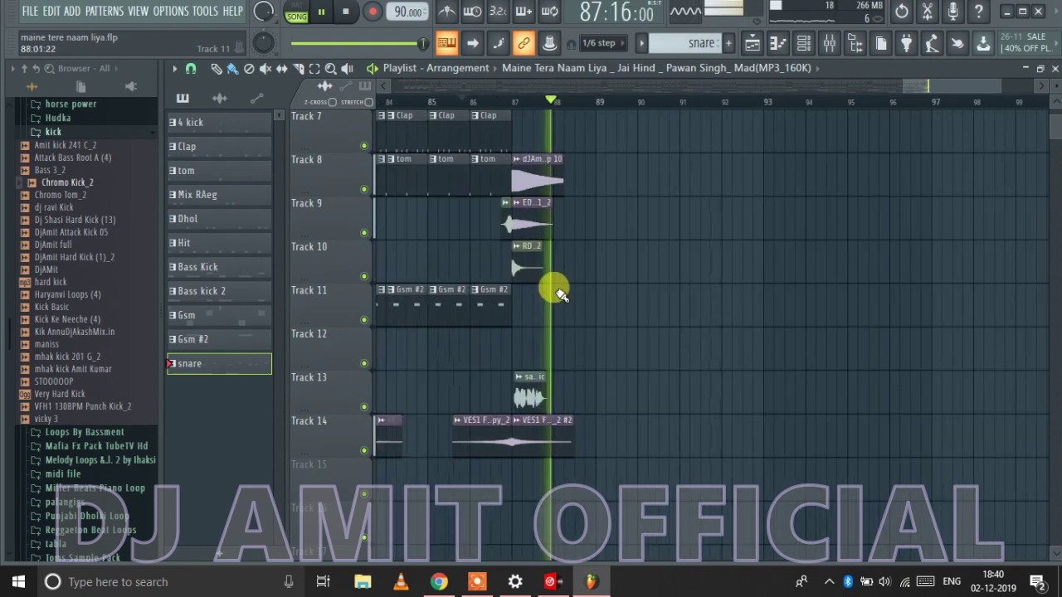
- Pause at the end of the song, stop playback and return to the start of the arrangement
key(space)
scroll(618, 308, down, 7)
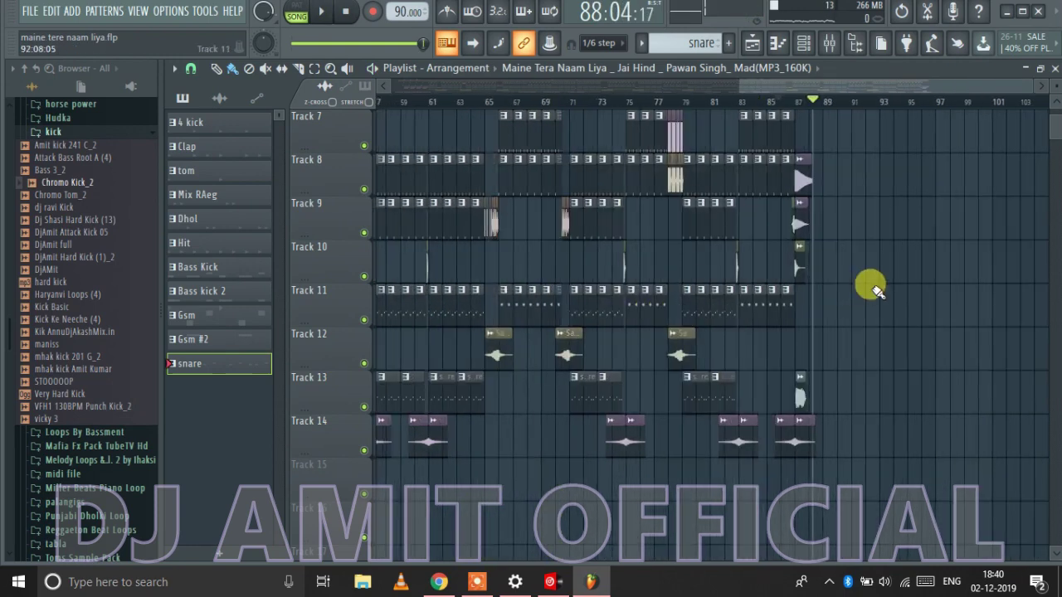
click(344, 12)
scroll(355, 219, up, 5)
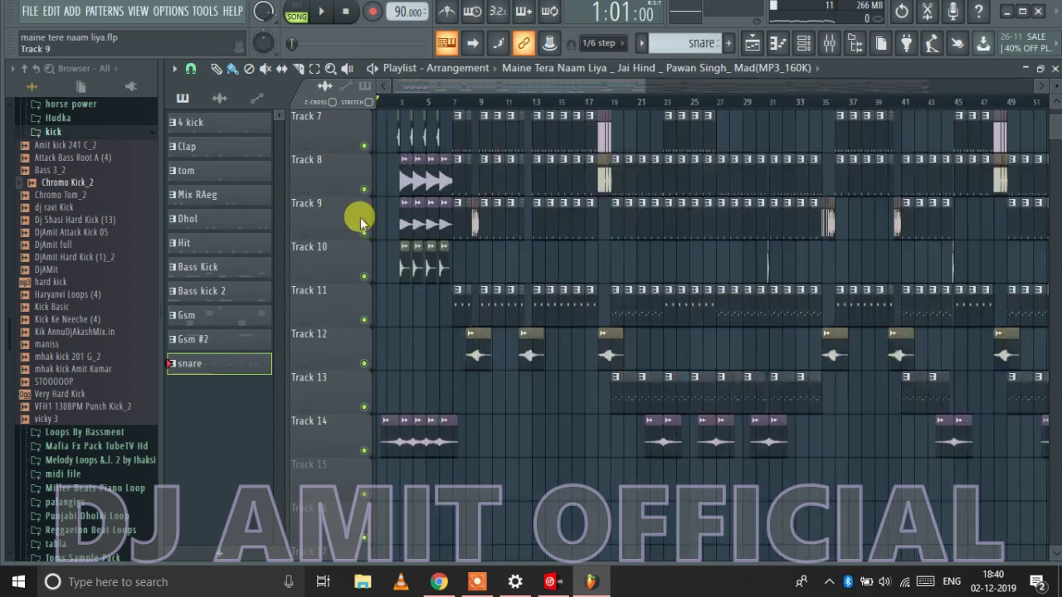
scroll(352, 227, up, 4)
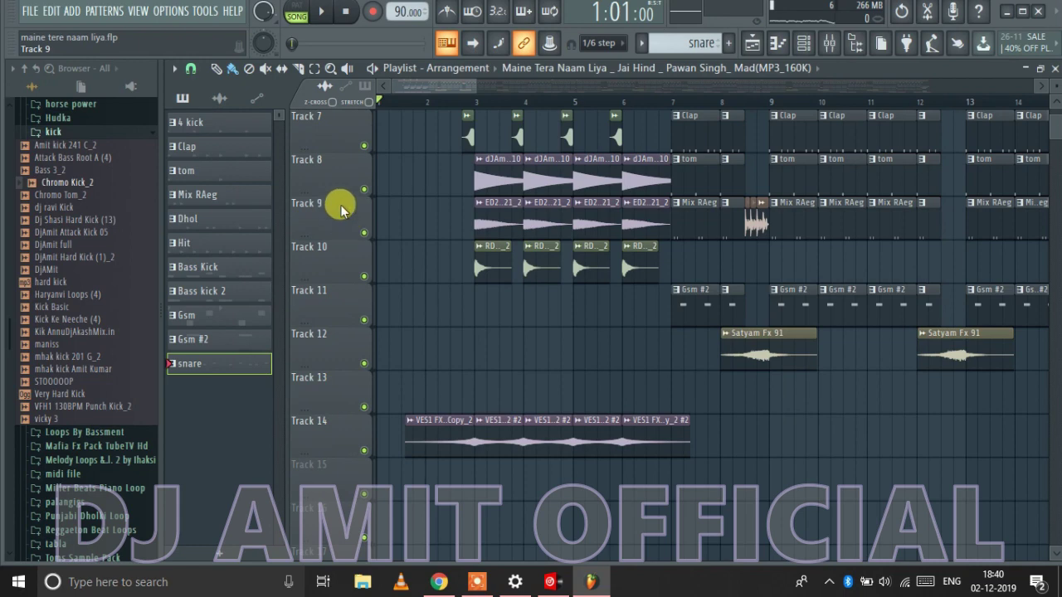
scroll(442, 257, up, 4)
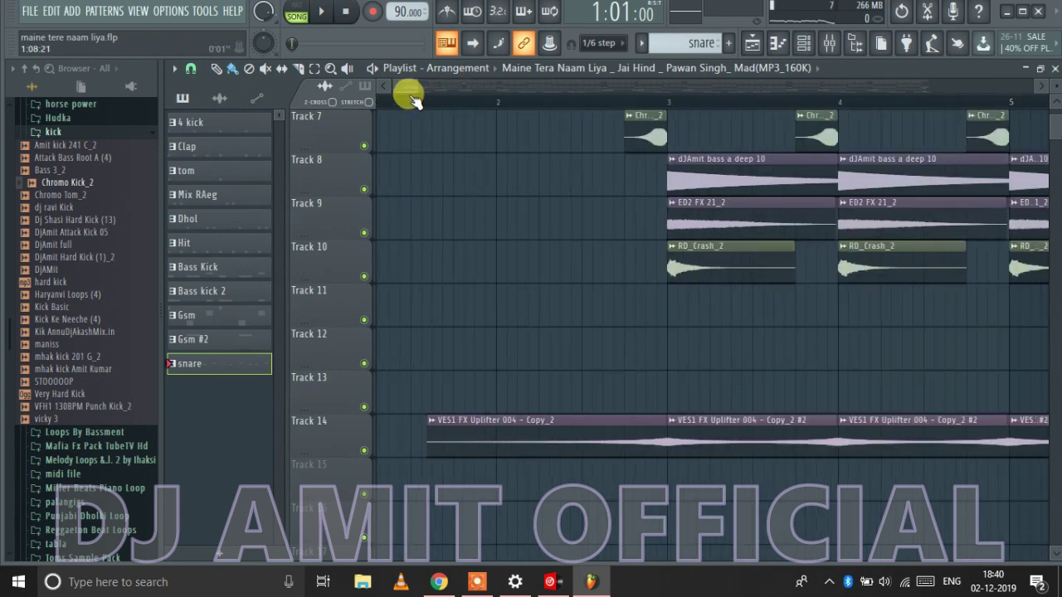
drag(413, 98, 322, 102)
scroll(547, 243, down, 3)
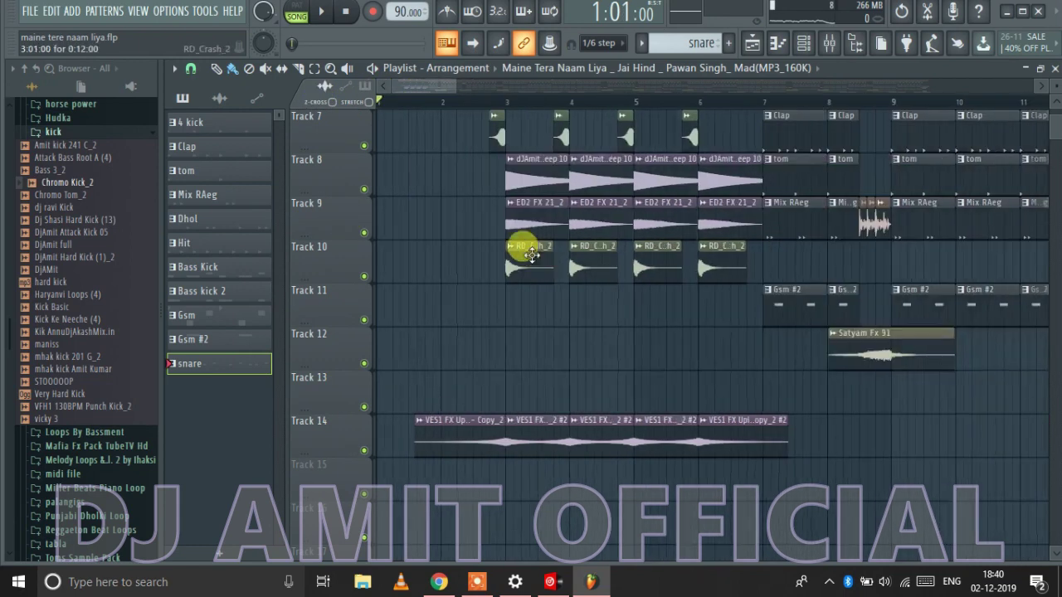
scroll(426, 265, down, 3)
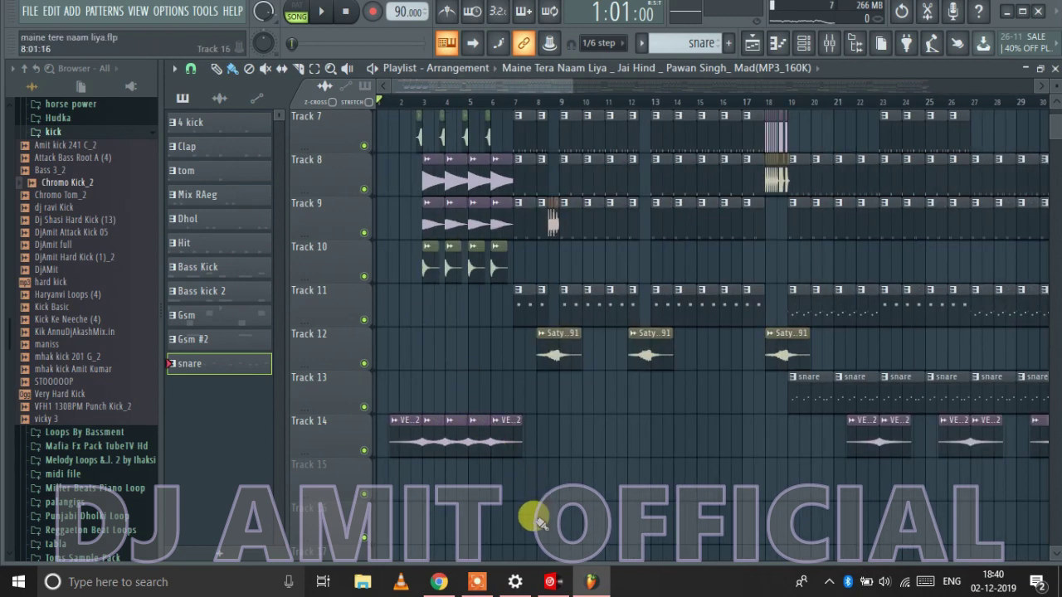
- Switch to Chrome and look over the DJ Amit Official YouTube channel's home page, including its uploads and popular uploads
click(443, 584)
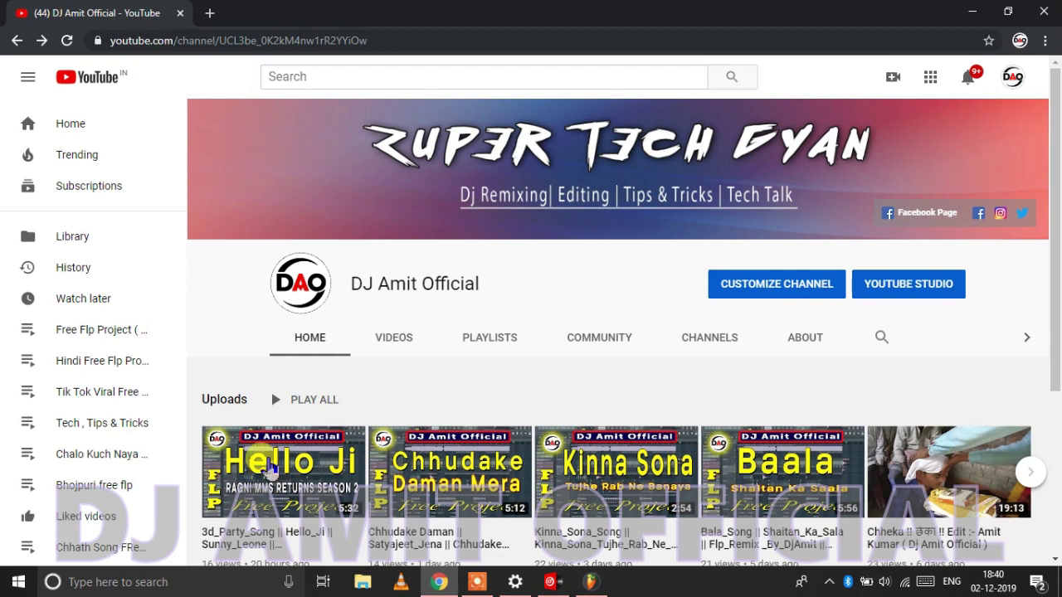
scroll(272, 470, down, 3)
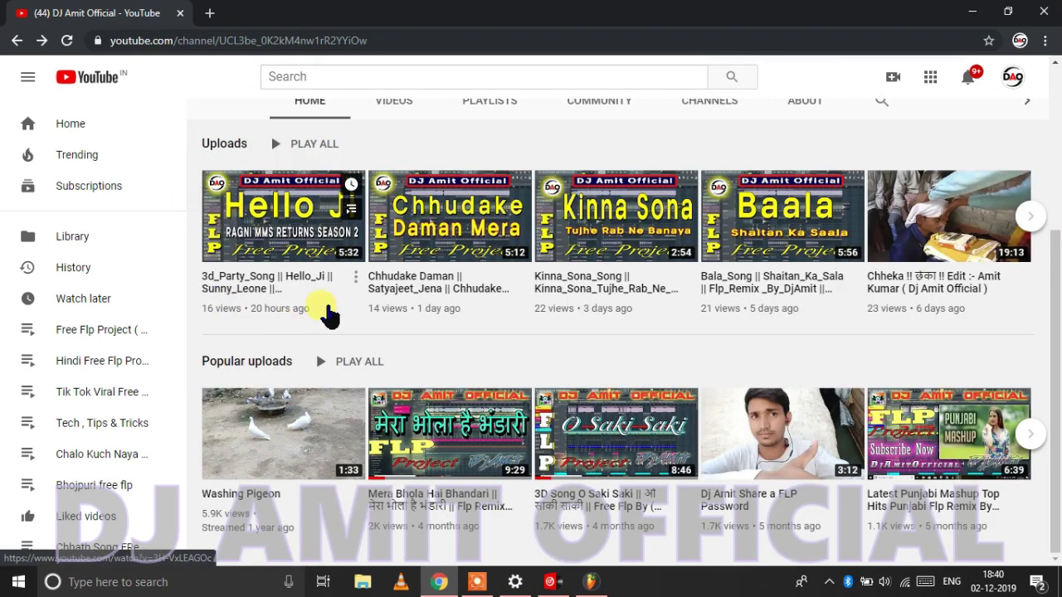
scroll(592, 343, up, 3)
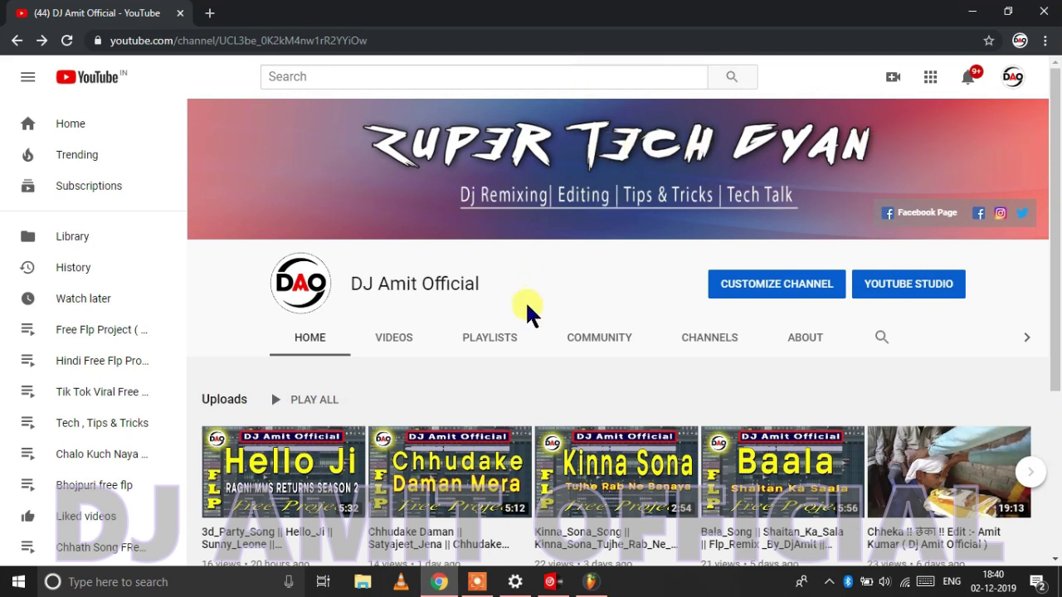
scroll(531, 312, down, 3)
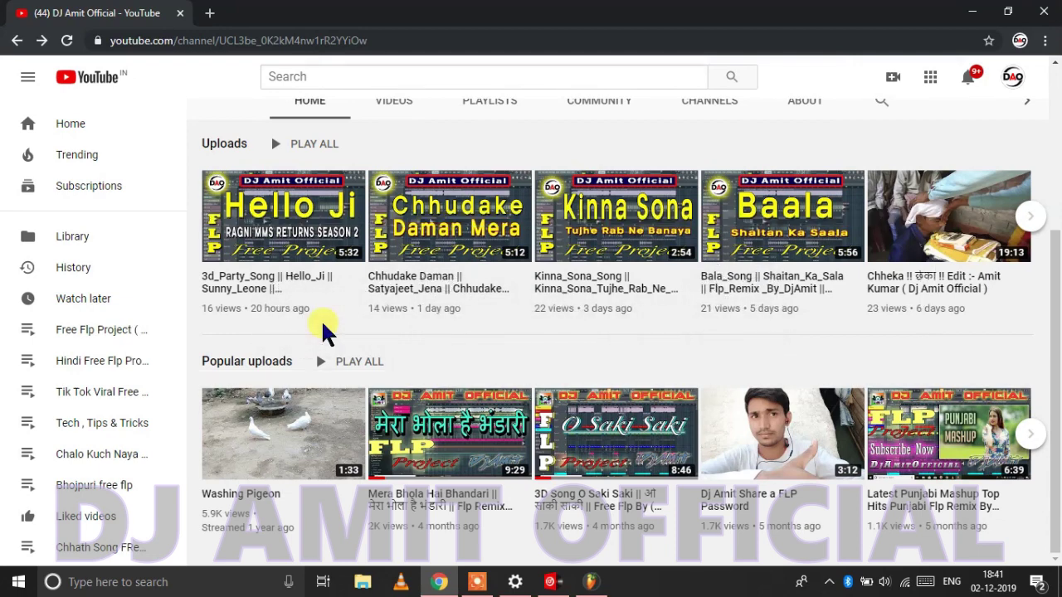
scroll(295, 317, up, 5)
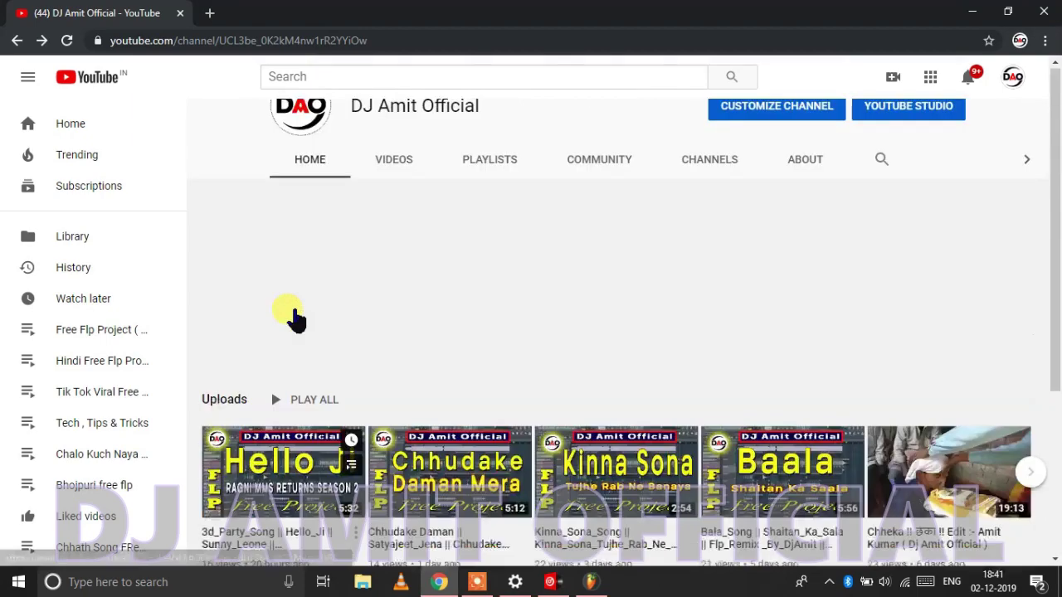
scroll(199, 297, down, 1)
scroll(192, 294, up, 2)
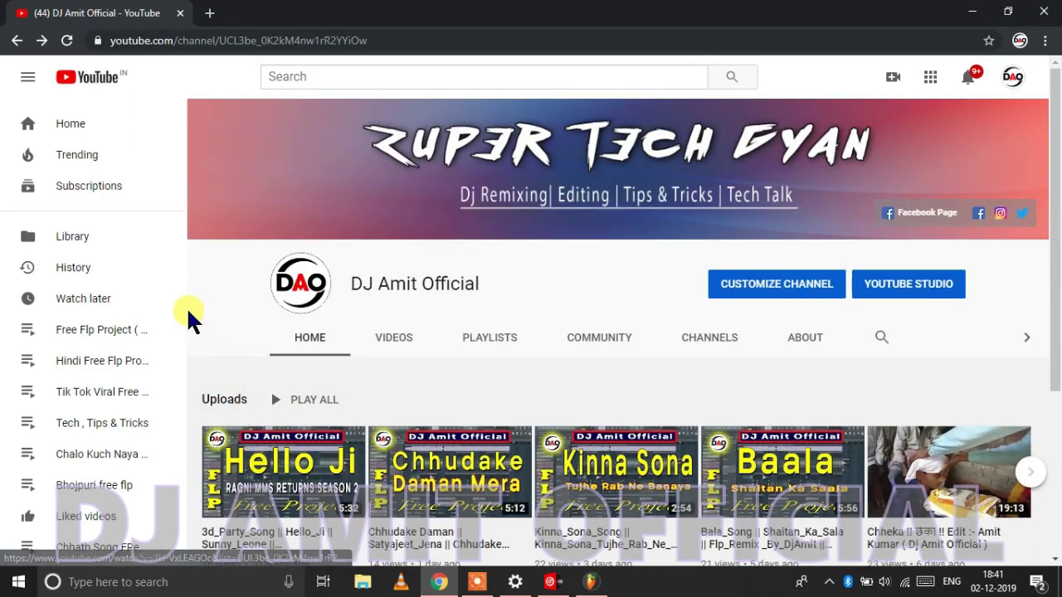
scroll(187, 319, down, 3)
scroll(190, 320, up, 3)
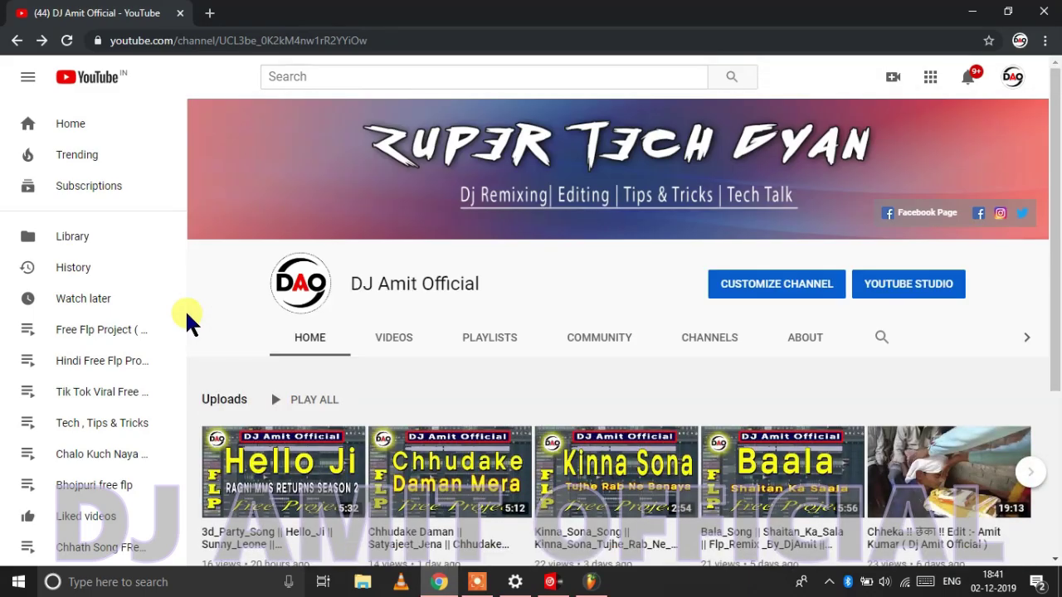
scroll(249, 374, down, 3)
- Switch back to FL Studio and review the arrangement, from the ending clips around bar 87 to the full-song overview
click(595, 583)
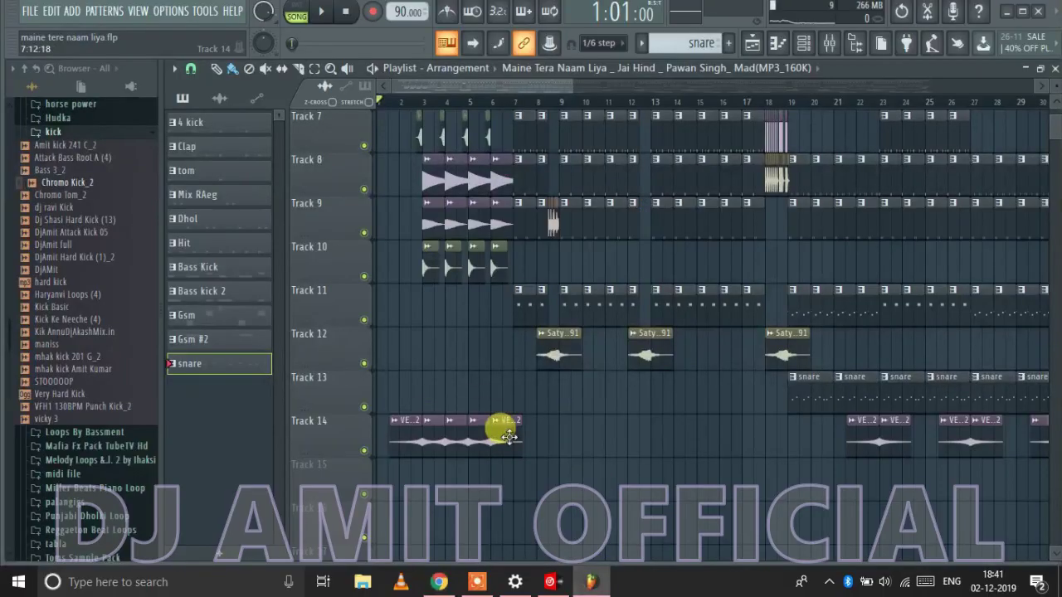
scroll(464, 415, down, 5)
scroll(975, 338, up, 4)
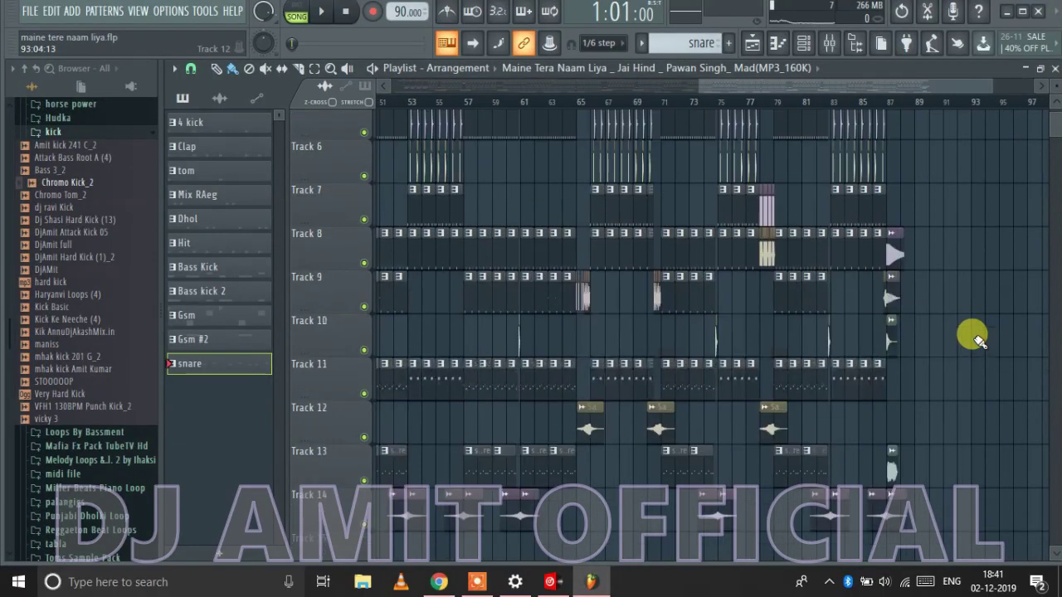
scroll(980, 328, up, 5)
scroll(913, 285, up, 4)
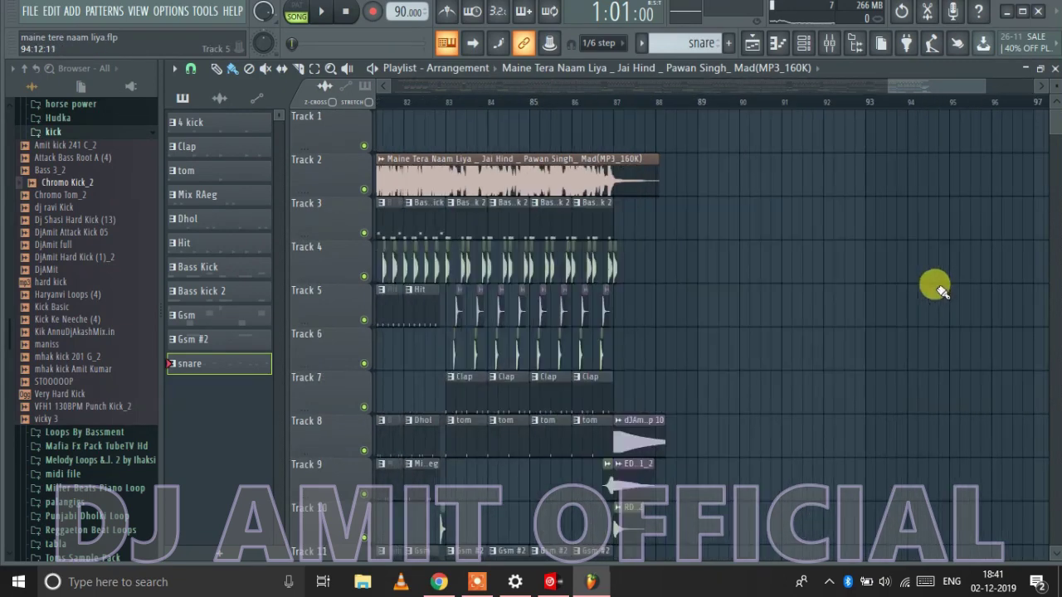
scroll(934, 287, up, 2)
scroll(872, 349, down, 4)
scroll(873, 326, up, 4)
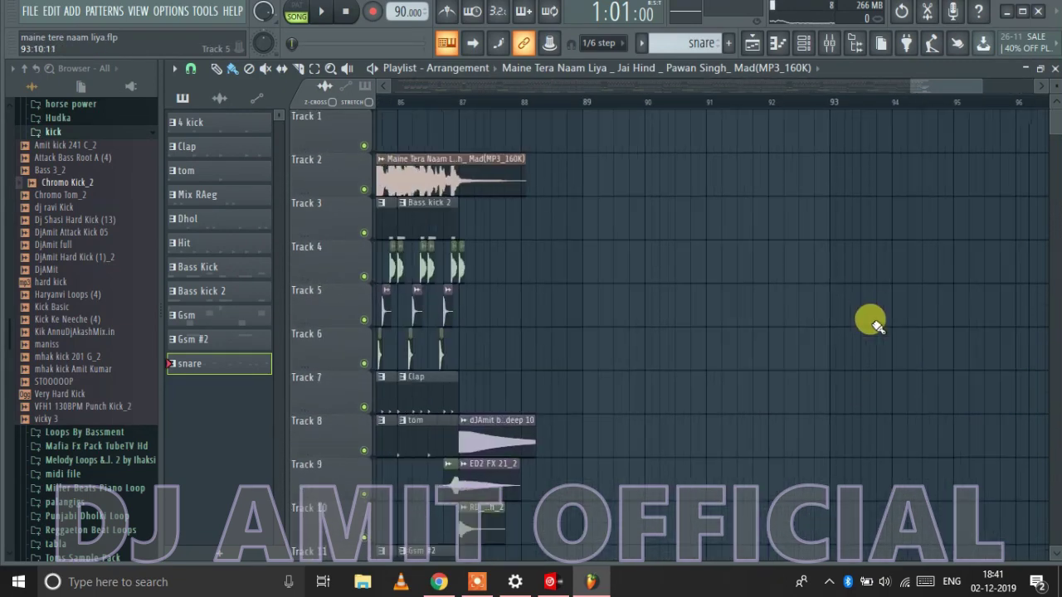
scroll(930, 345, down, 3)
scroll(1001, 367, down, 3)
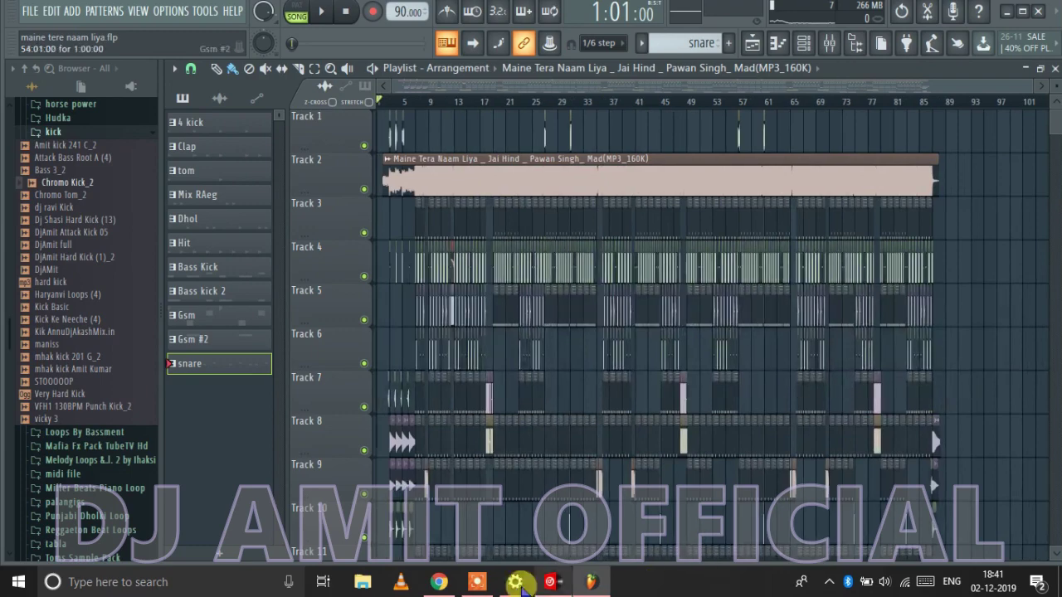
mouse_move(705, 581)
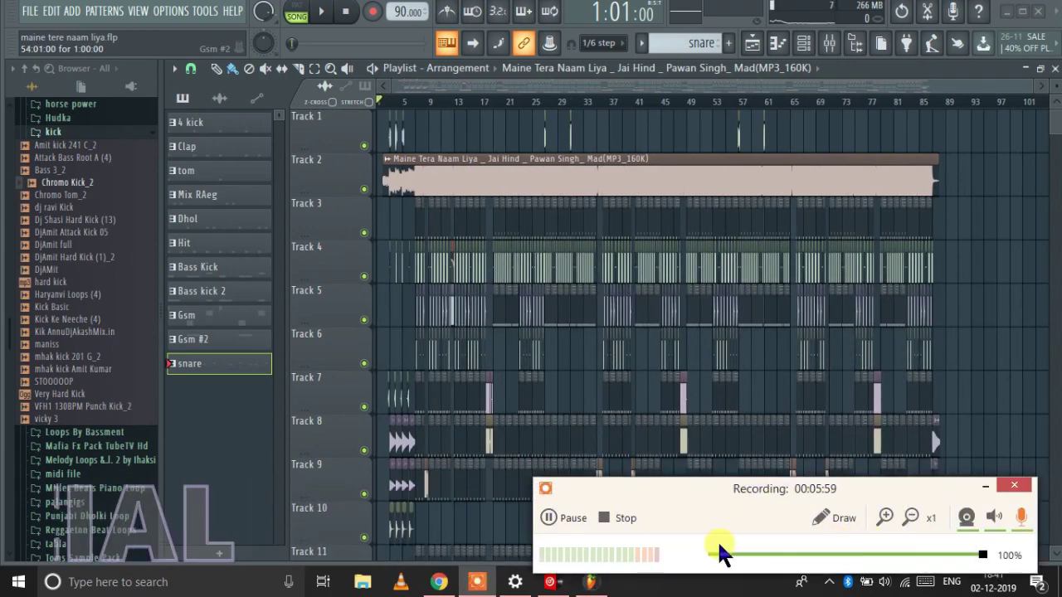